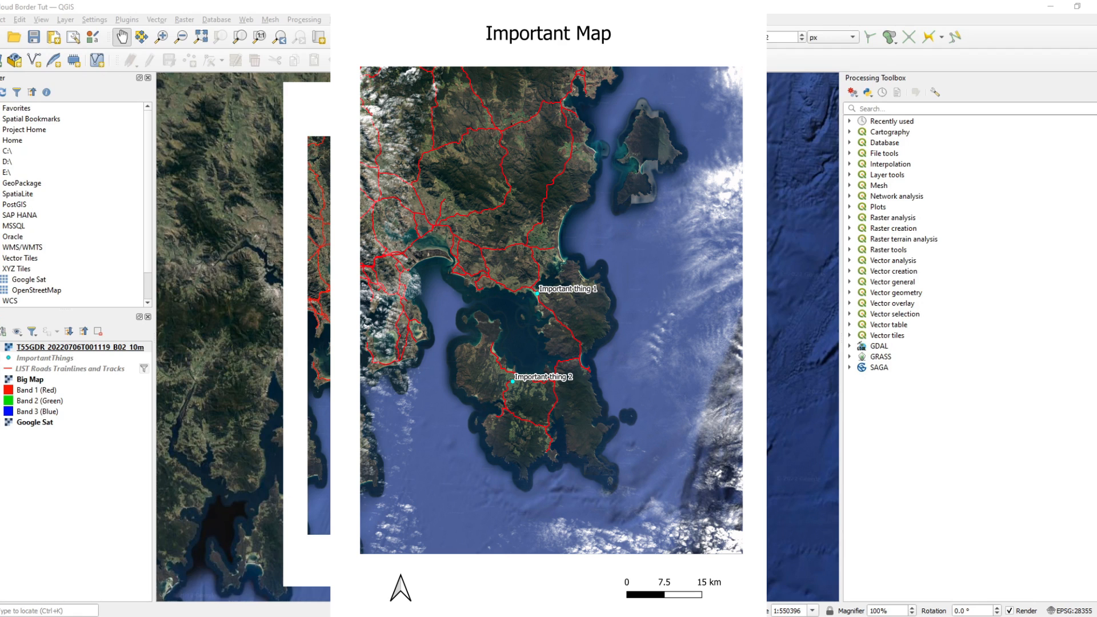
Save the project and open the Big Map print layout
{"action": "left_click", "coordinate": [34, 37]}
{"action": "left_click", "coordinate": [2, 19]}
{"action": "mouse_move", "coordinate": [108, 203]}
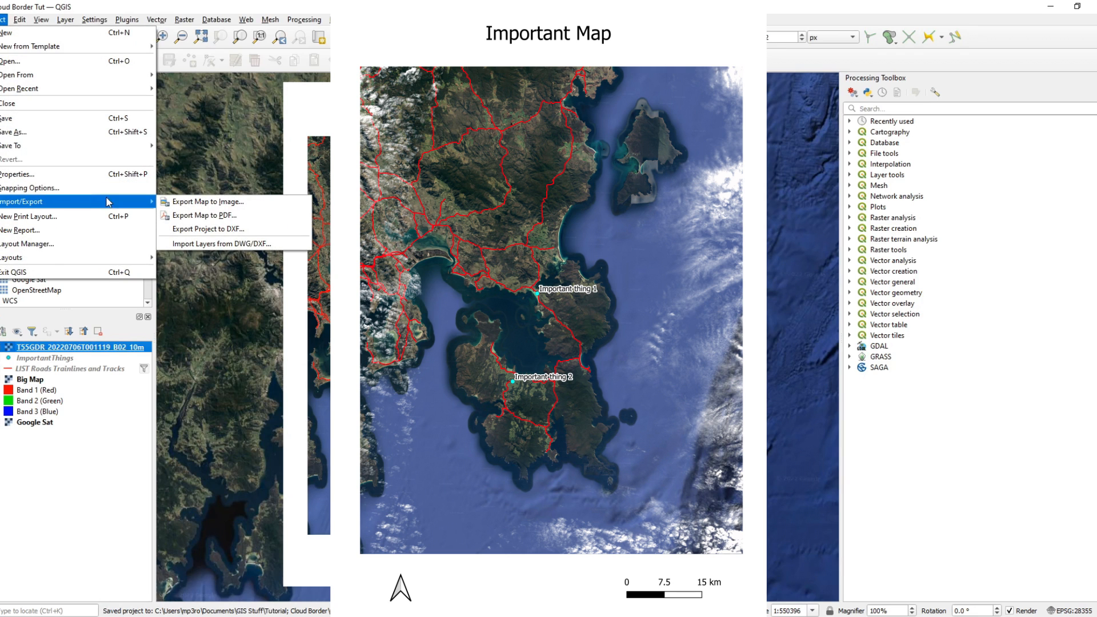
{"action": "mouse_move", "coordinate": [135, 258]}
{"action": "left_click", "coordinate": [188, 257]}
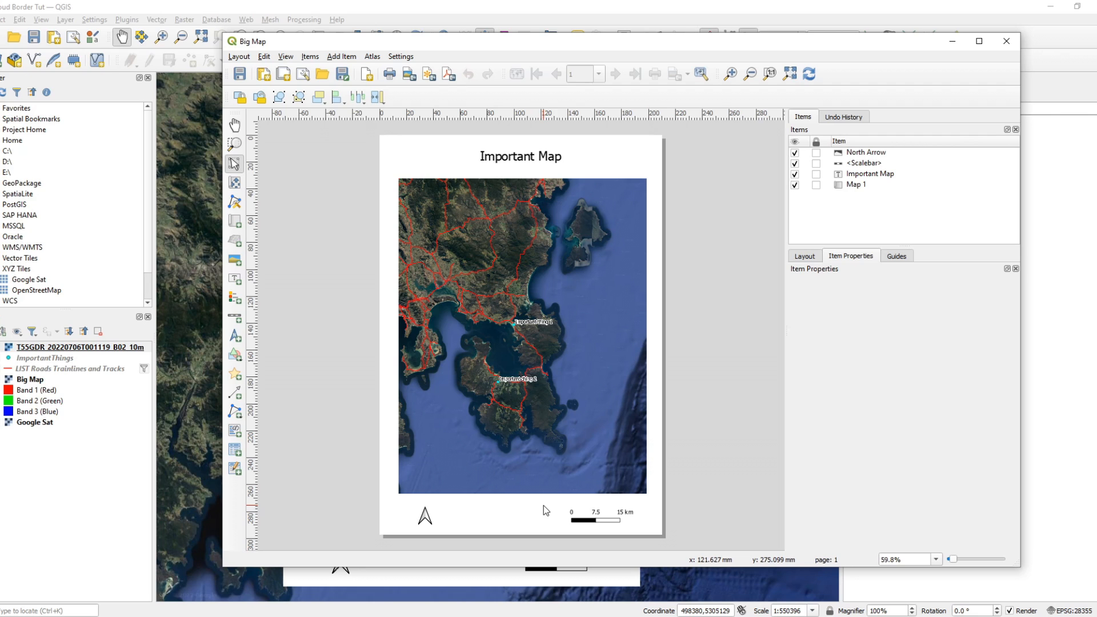
Switch to the browser and look through the Copernicus Open Access Hub, EOS LandViewer and Sentinel Hub EO Browser imagery sources
{"action": "left_click", "coordinate": [228, 574]}
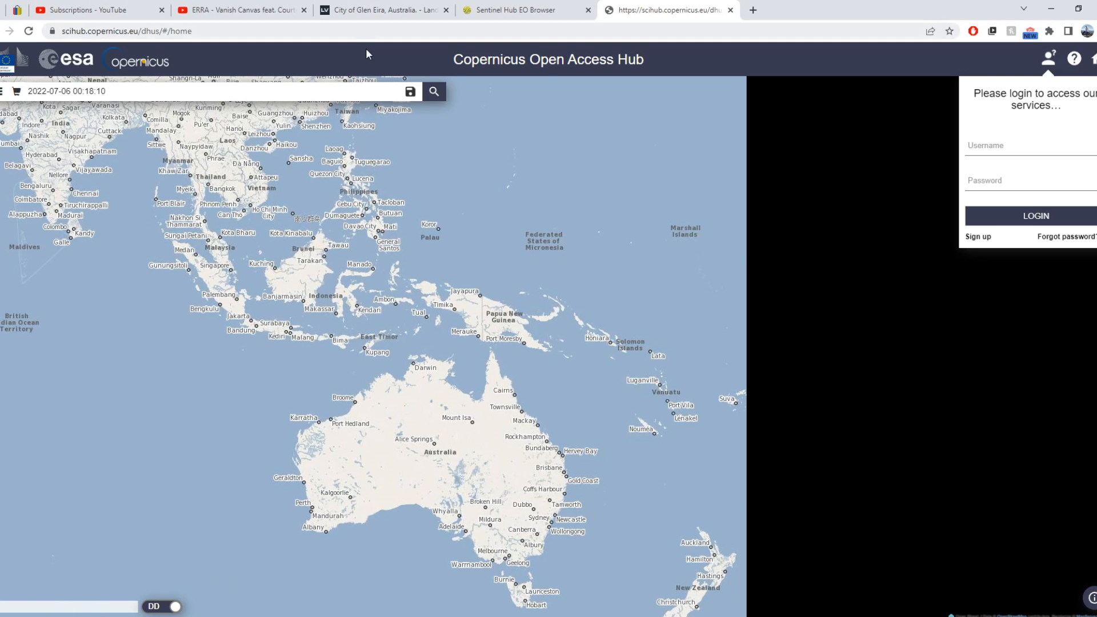
{"action": "left_click", "coordinate": [398, 17]}
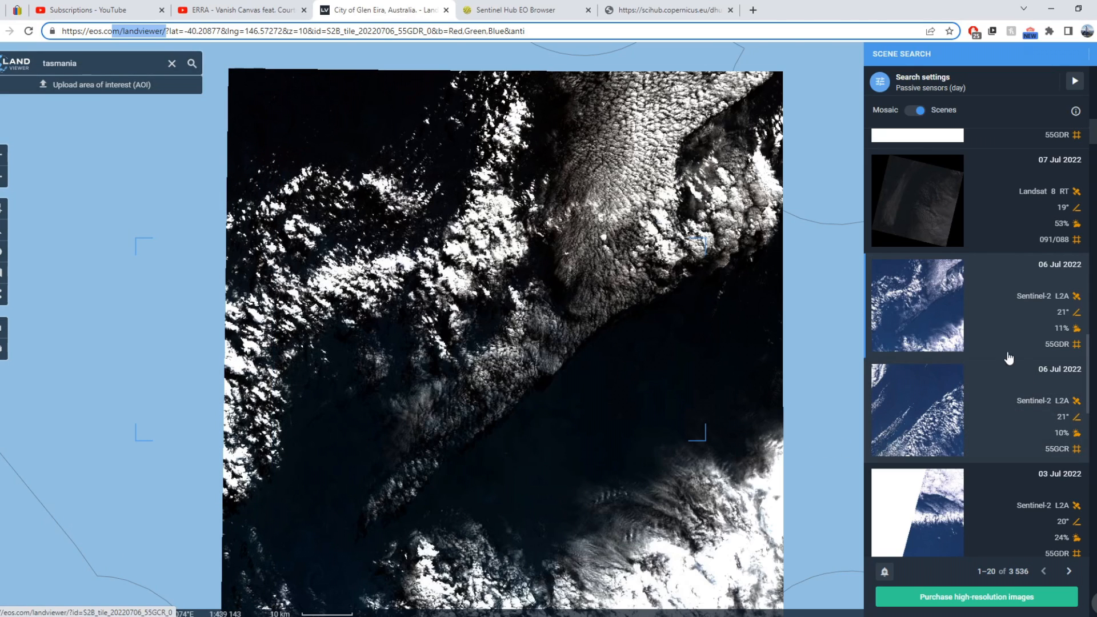
{"action": "left_click_drag", "start_coordinate": [89, 31], "coordinate": [160, 31]}
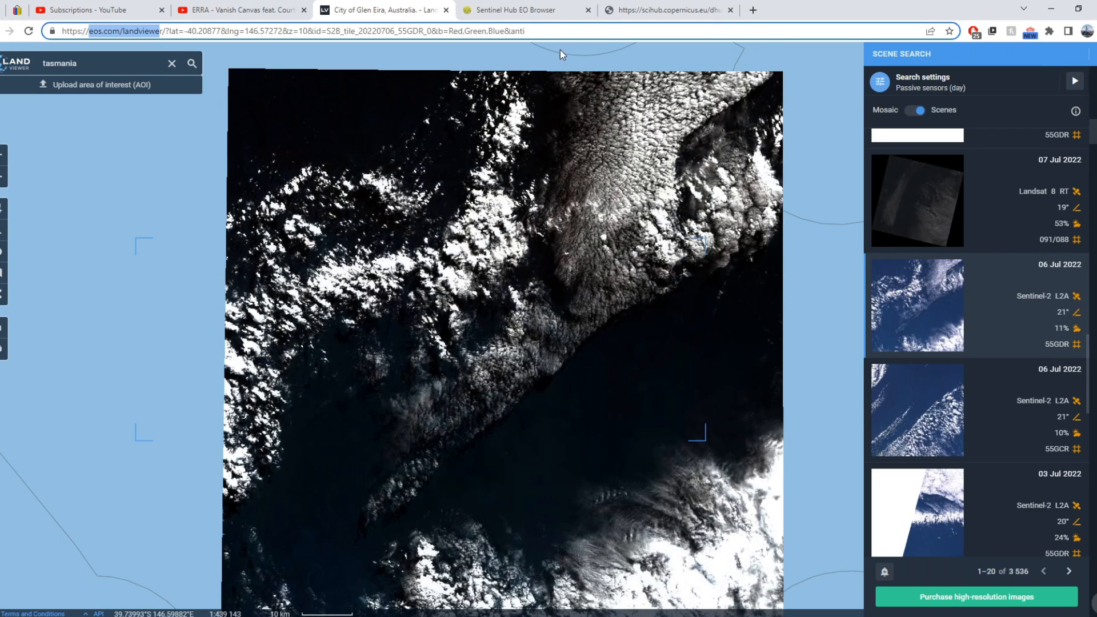
{"action": "left_click", "coordinate": [536, 6]}
{"action": "left_click", "coordinate": [628, 8]}
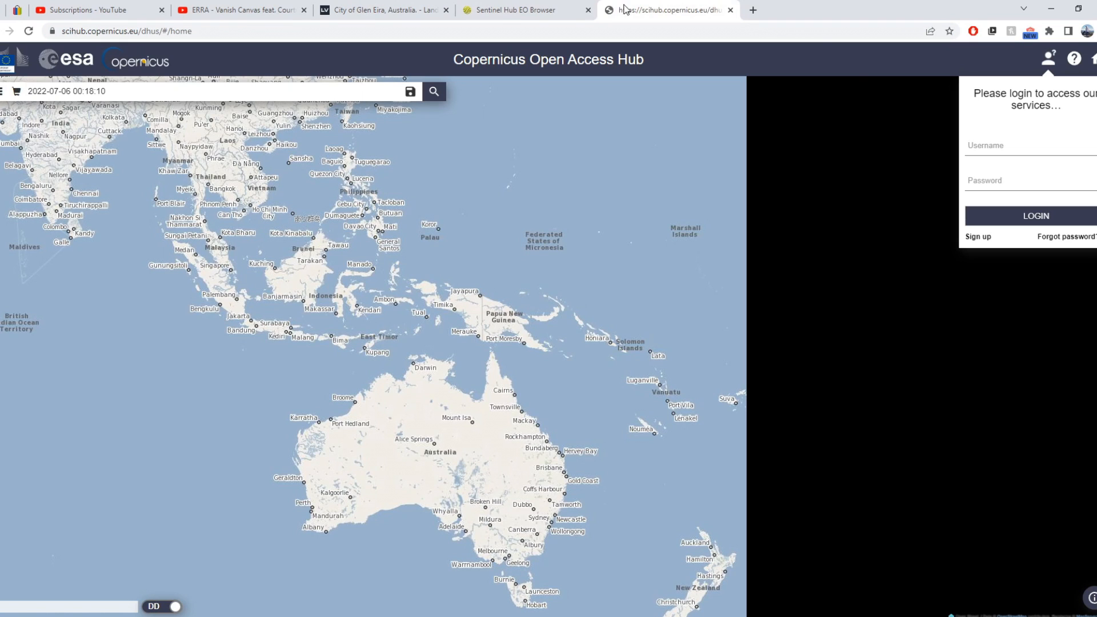
{"action": "left_click", "coordinate": [572, 9]}
{"action": "left_click", "coordinate": [633, 10]}
{"action": "left_click", "coordinate": [553, 7]}
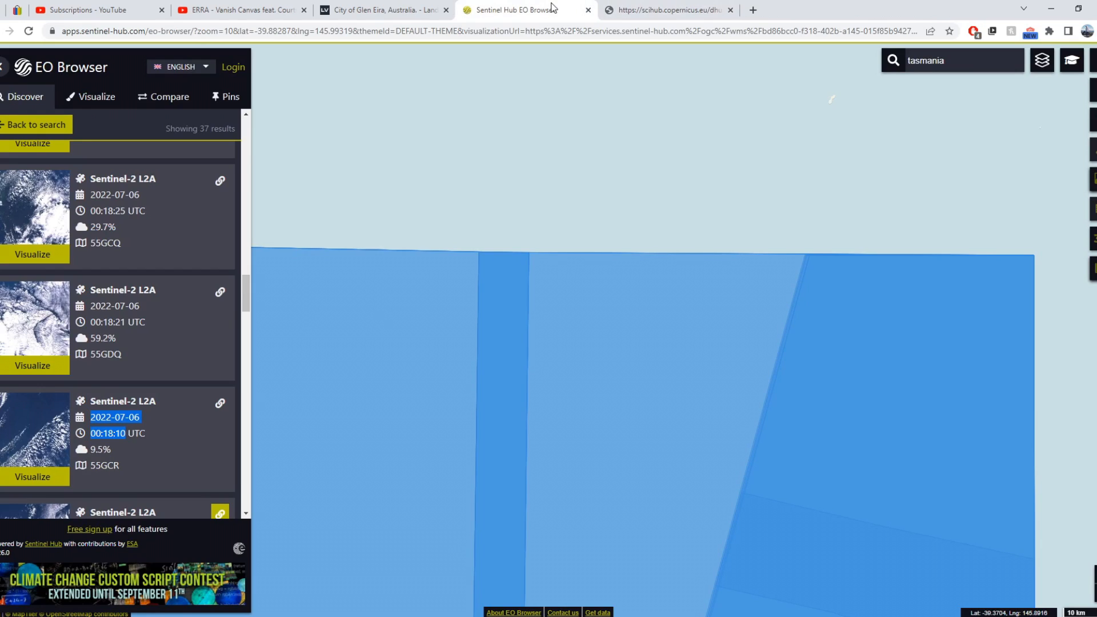
{"action": "left_click", "coordinate": [422, 6]}
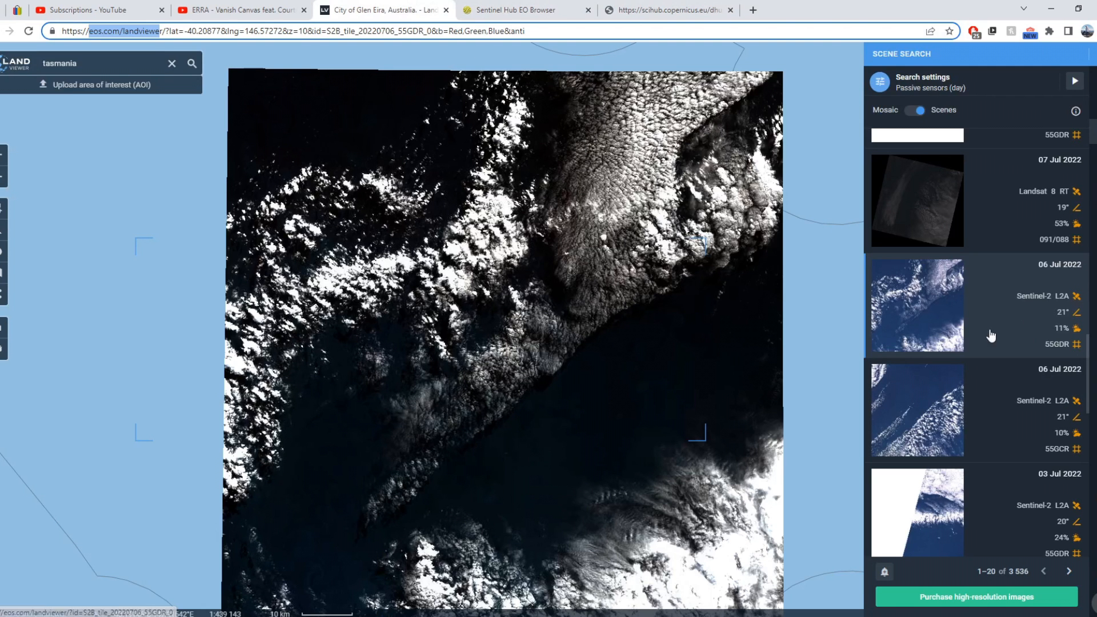
{"action": "left_click_drag", "start_coordinate": [86, 28], "coordinate": [173, 28]}
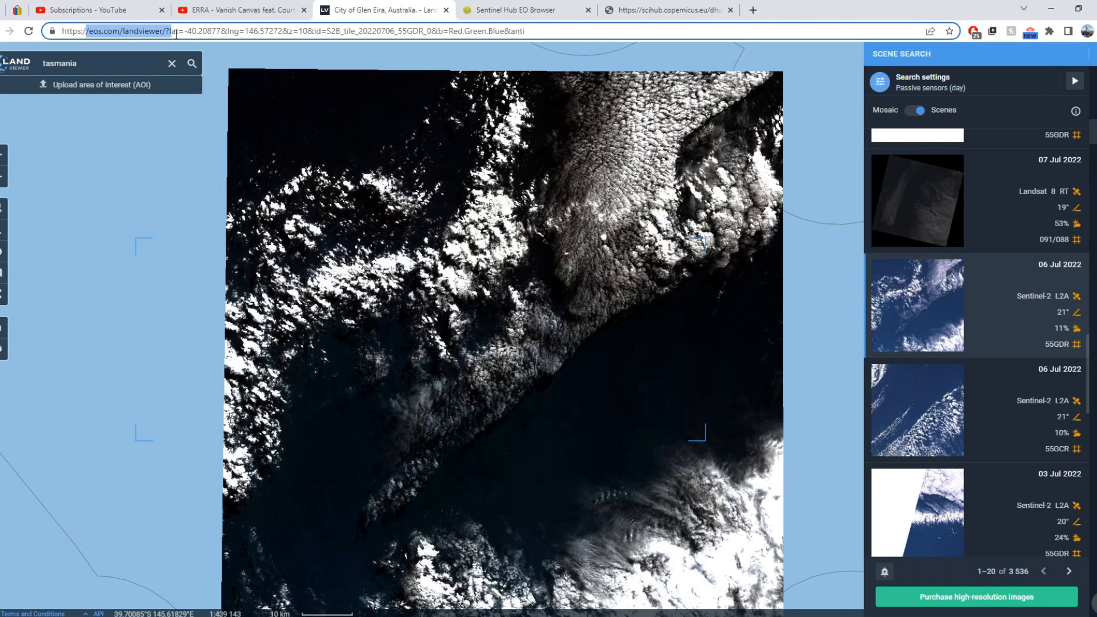
{"action": "left_click", "coordinate": [480, 7]}
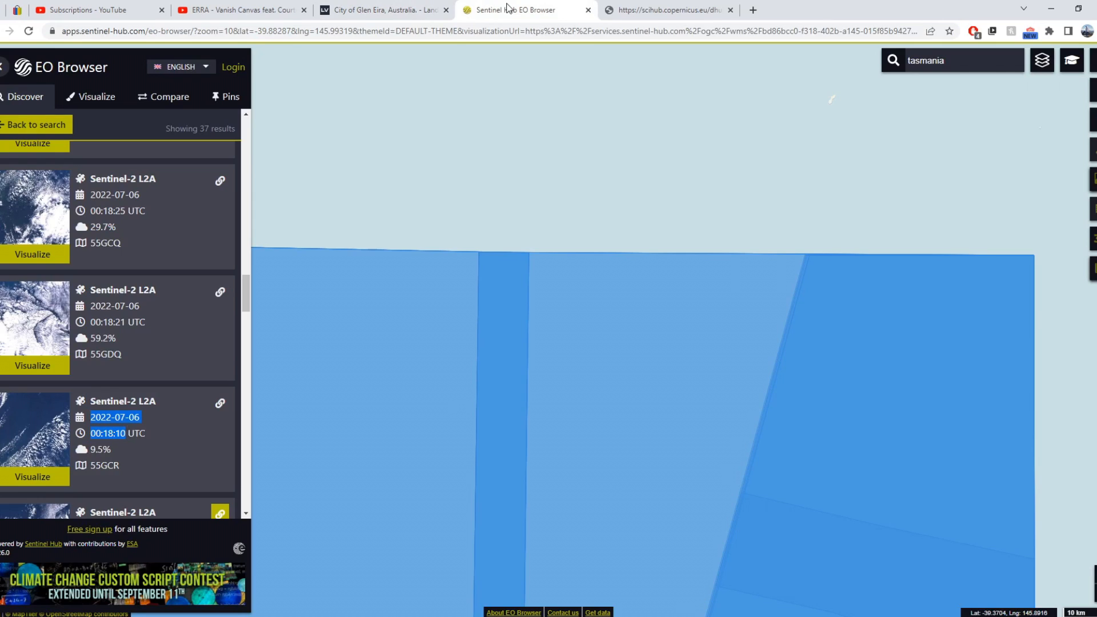
{"action": "left_click", "coordinate": [609, 9]}
{"action": "left_click", "coordinate": [565, 8]}
Switch to GIMP and undo the Gaussian Blur on the T55GDR_20220706T001119_B02_10m cloud image
{"action": "mouse_move", "coordinate": [315, 616]}
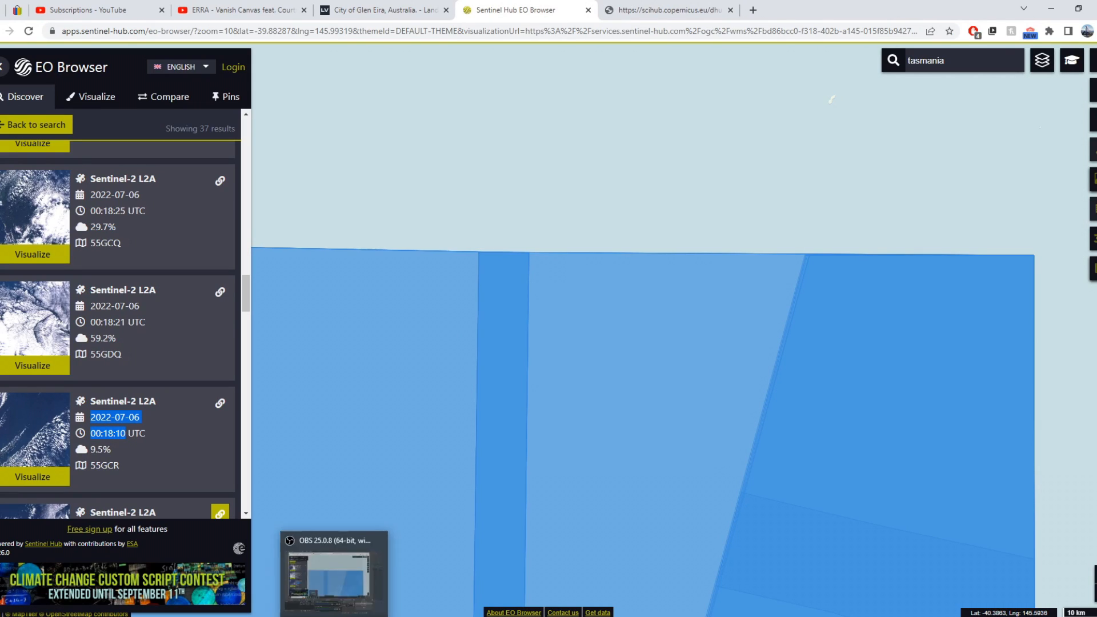
{"action": "left_click", "coordinate": [315, 577]}
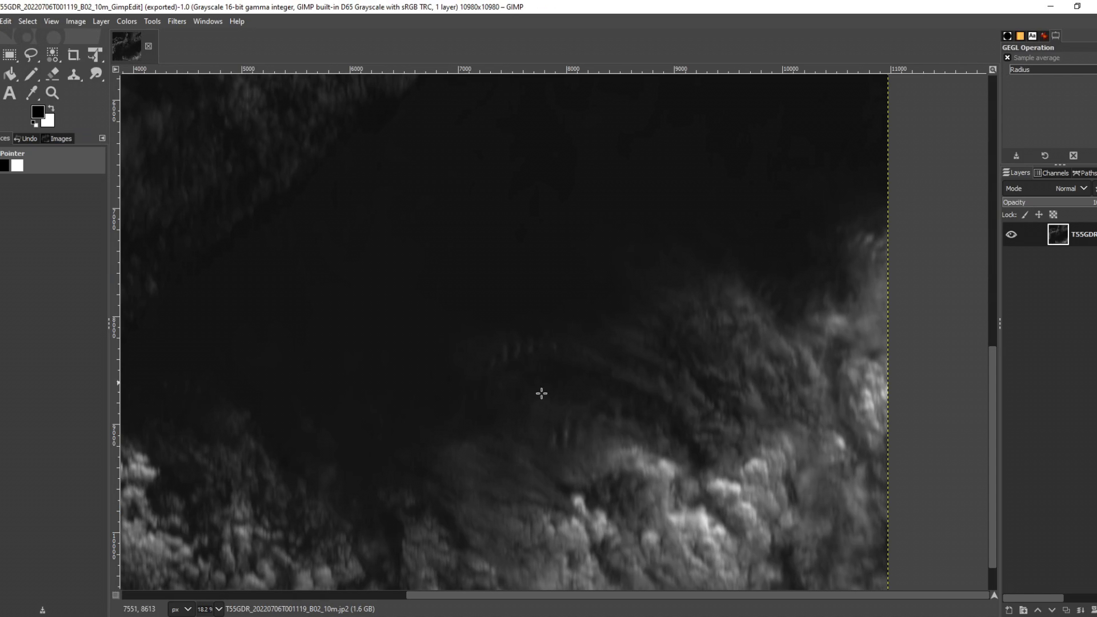
{"action": "scroll", "coordinate": [567, 330], "scroll_direction": "down", "scroll_amount": 2, "text": "ctrl"}
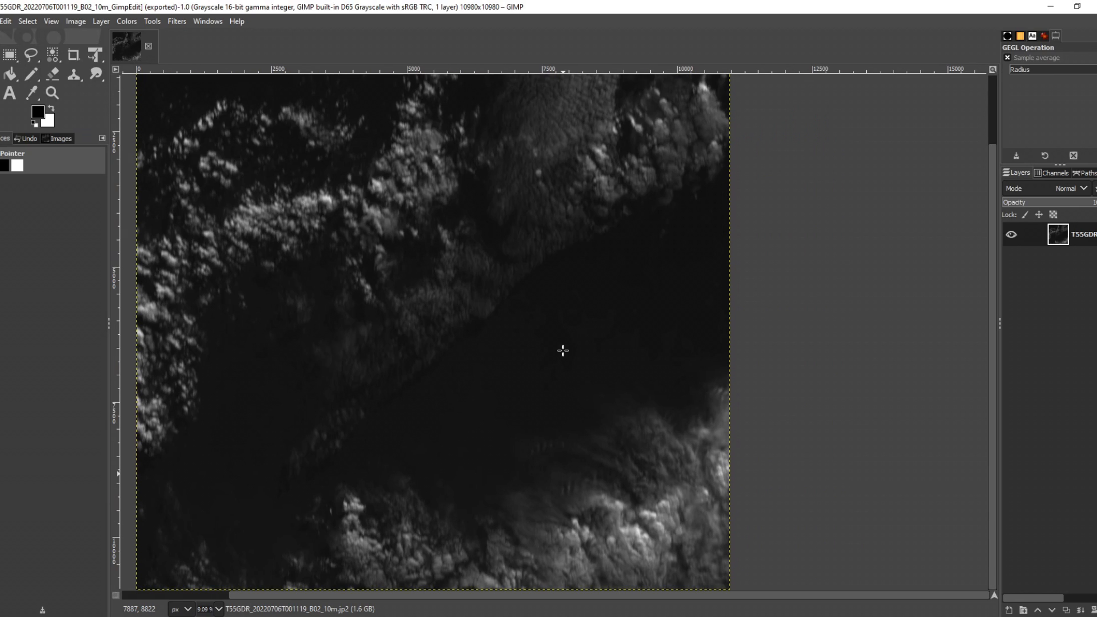
{"action": "scroll", "coordinate": [572, 491], "scroll_direction": "up", "scroll_amount": 1, "text": "ctrl"}
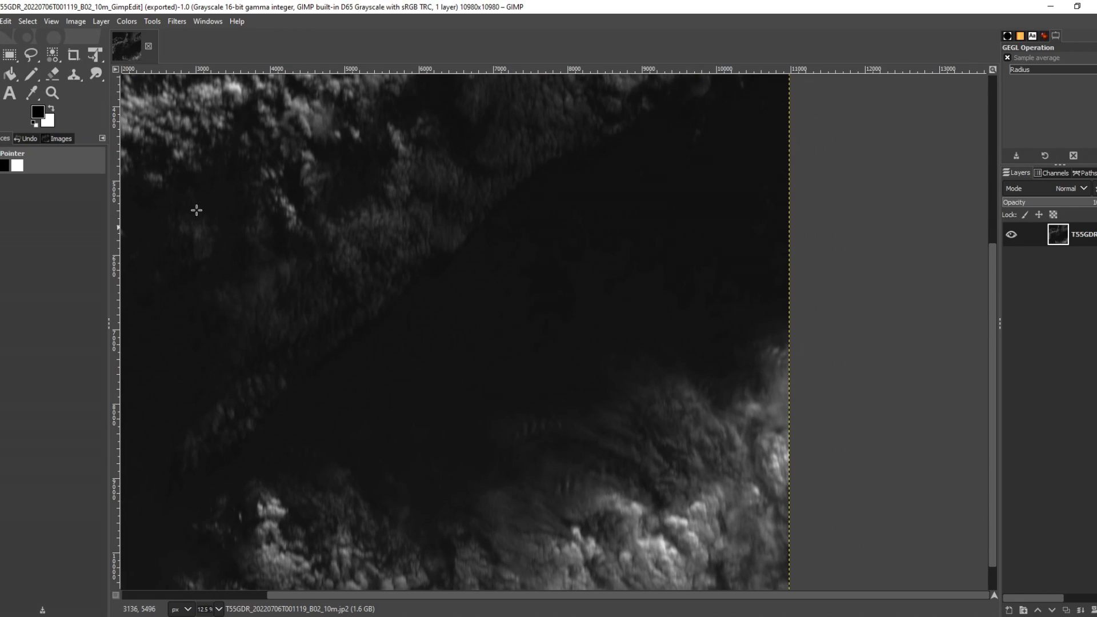
{"action": "left_click", "coordinate": [7, 23]}
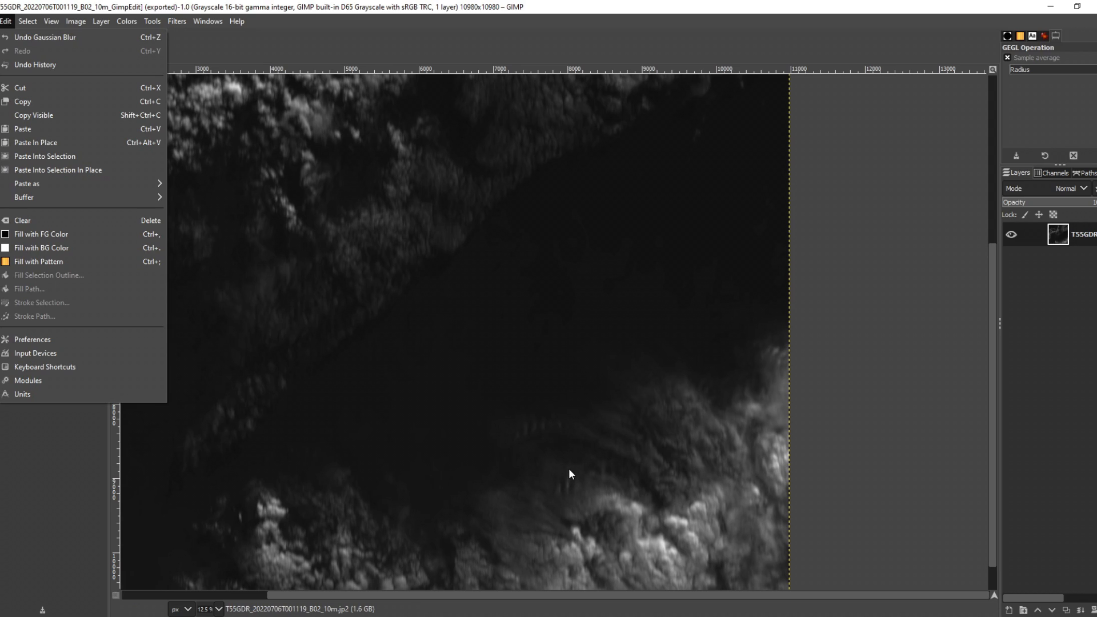
{"action": "left_click", "coordinate": [73, 39]}
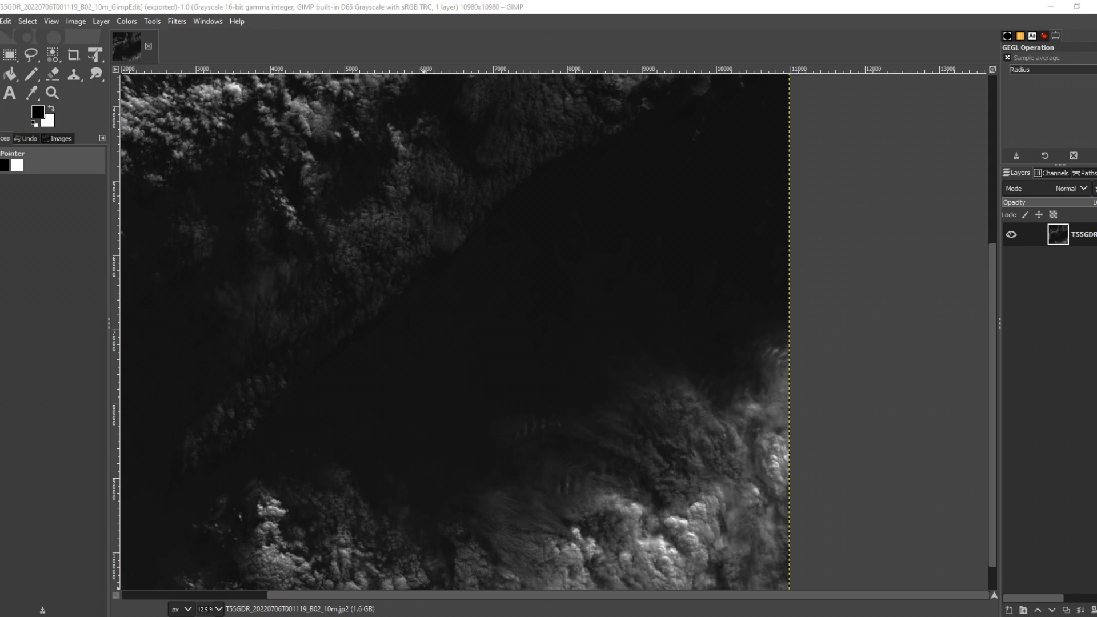
Switch to QGIS, compare the Big Map print layout with the Big Map raster on the canvas, and minimize the layout window
{"action": "left_click", "coordinate": [426, 600]}
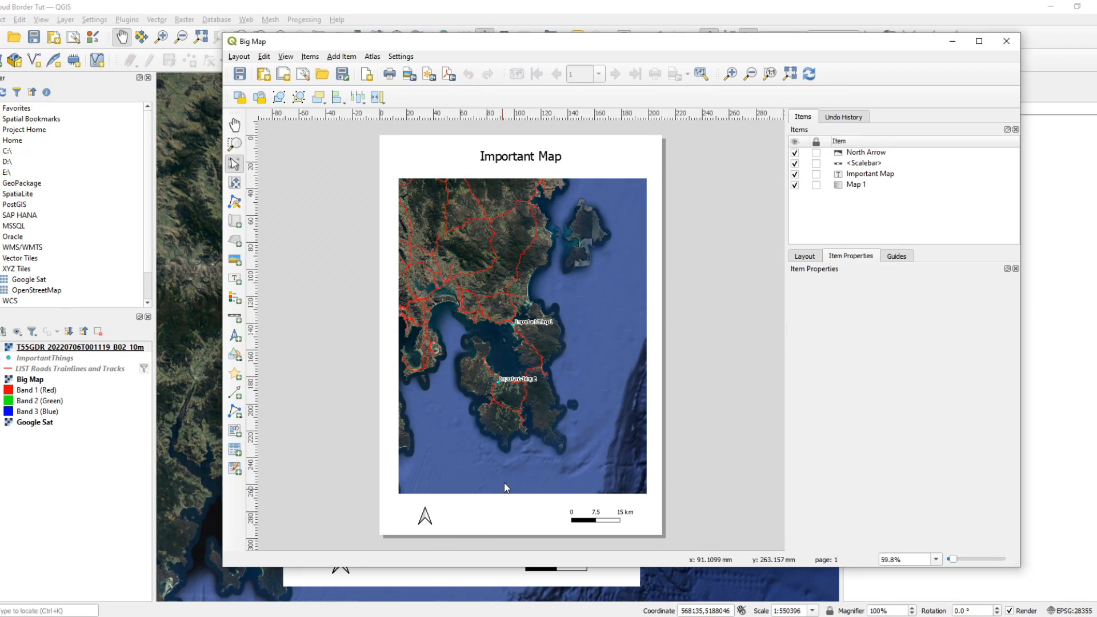
{"action": "left_click_drag", "start_coordinate": [416, 44], "coordinate": [493, 53]}
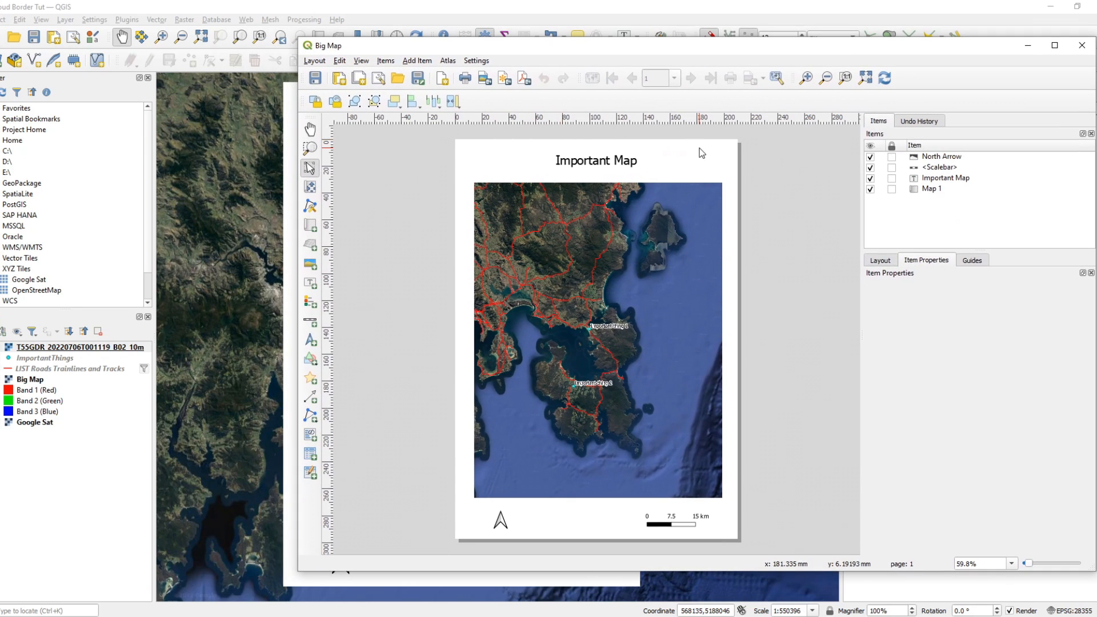
{"action": "left_click", "coordinate": [1028, 45]}
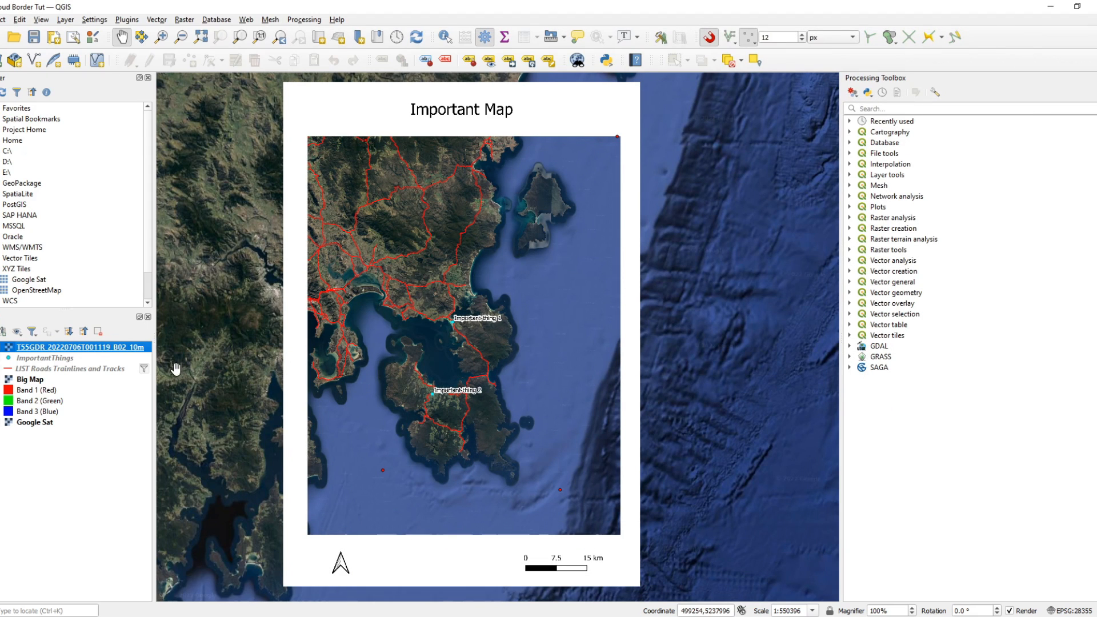
{"action": "left_click_drag", "start_coordinate": [454, 377], "coordinate": [486, 375]}
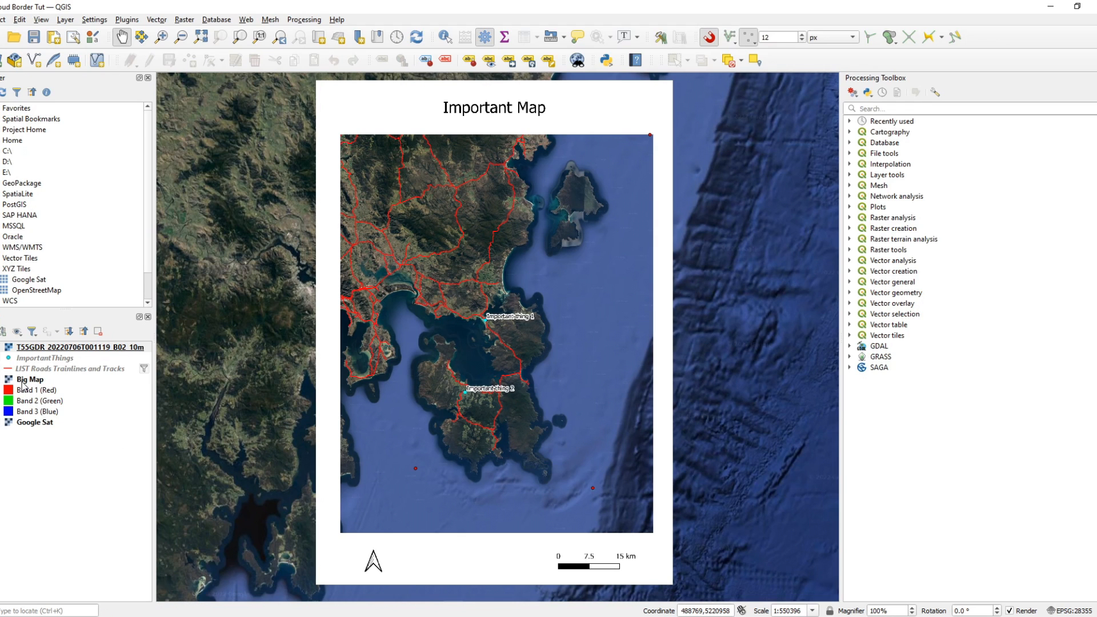
{"action": "left_click", "coordinate": [457, 586]}
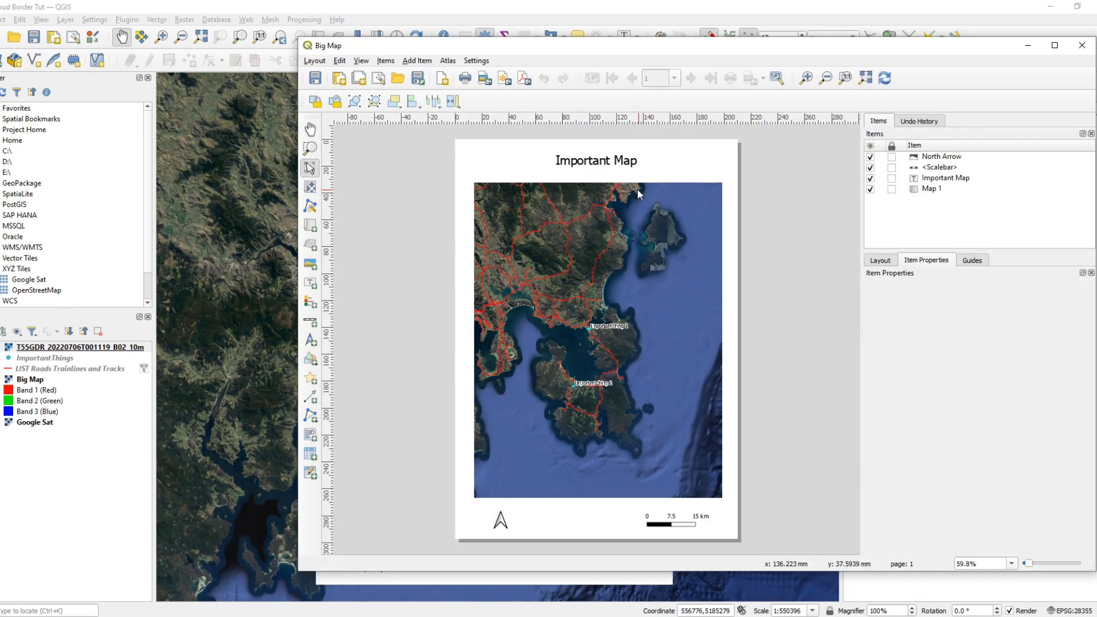
{"action": "left_click_drag", "start_coordinate": [577, 51], "coordinate": [515, 82]}
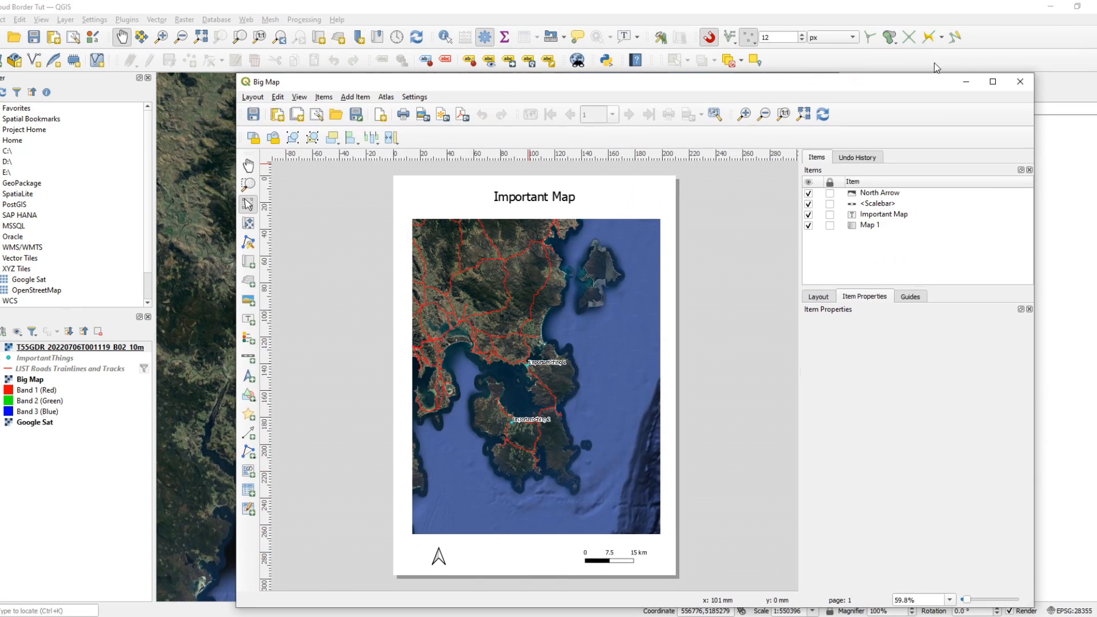
{"action": "left_click", "coordinate": [966, 81]}
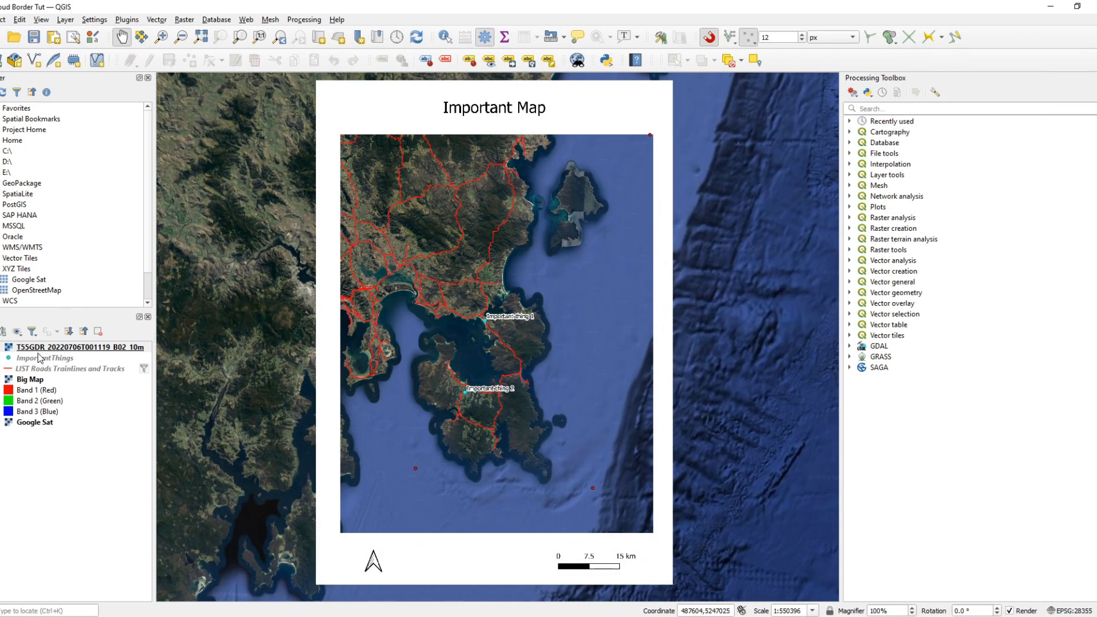
Turn the ImportantThings and LIST Roads Trainlines and Tracks layers on and hide both again
{"action": "left_click", "coordinate": [0, 359]}
{"action": "left_click", "coordinate": [1, 369]}
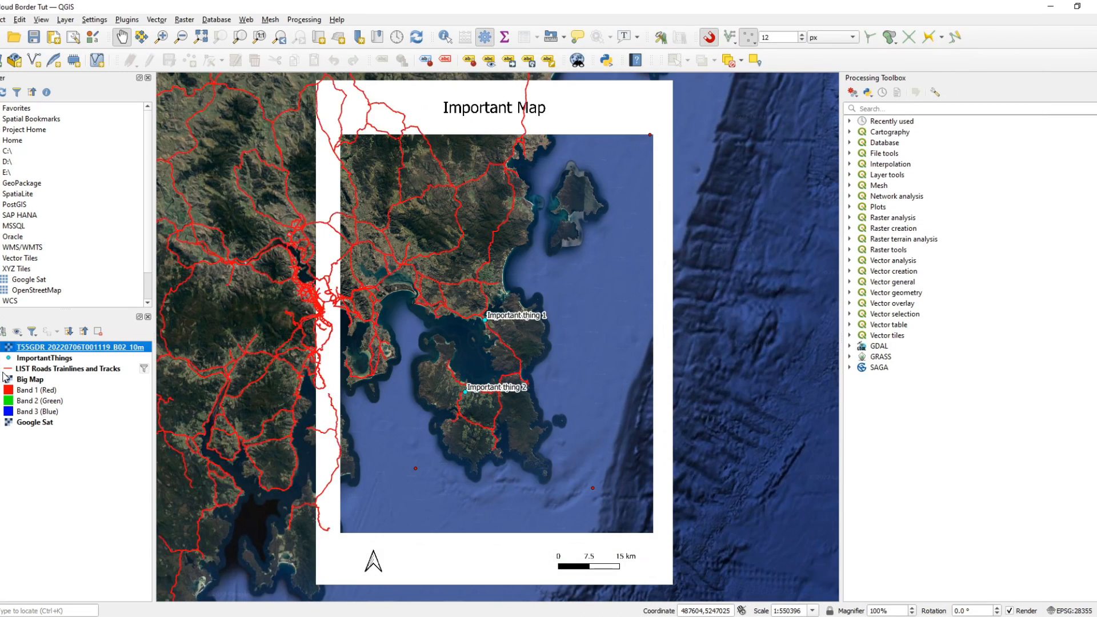
{"action": "left_click", "coordinate": [0, 369]}
{"action": "left_click", "coordinate": [0, 358]}
Save the project with the Big Map raster centred in the map canvas
{"action": "scroll", "coordinate": [532, 349], "scroll_direction": "down", "scroll_amount": 1}
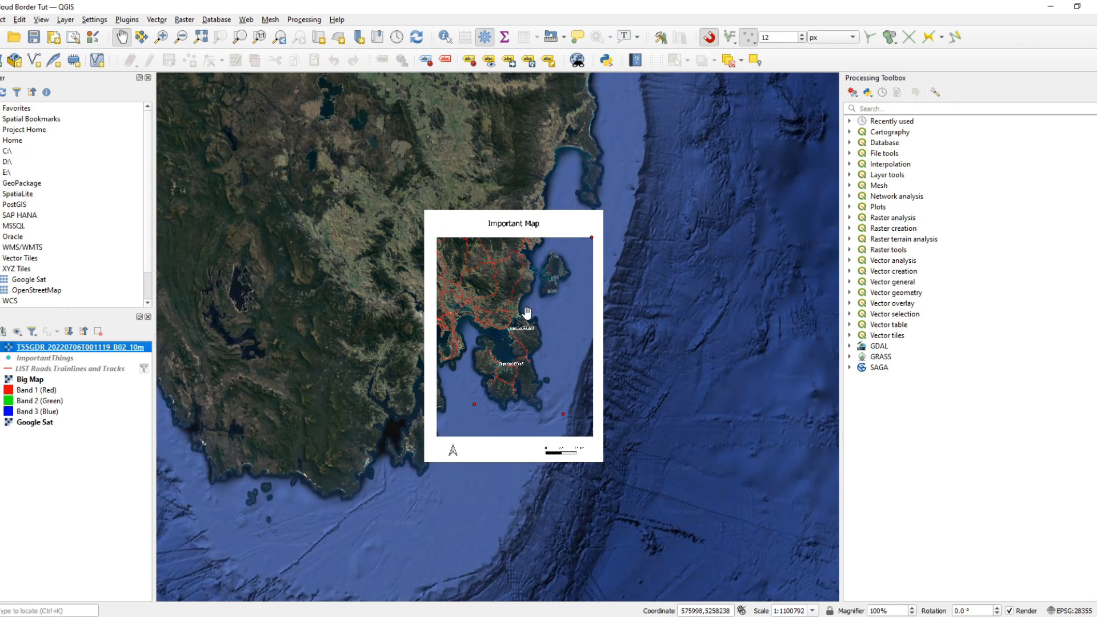
{"action": "scroll", "coordinate": [529, 311], "scroll_direction": "up", "scroll_amount": 1}
{"action": "left_click_drag", "start_coordinate": [550, 421], "coordinate": [559, 368]}
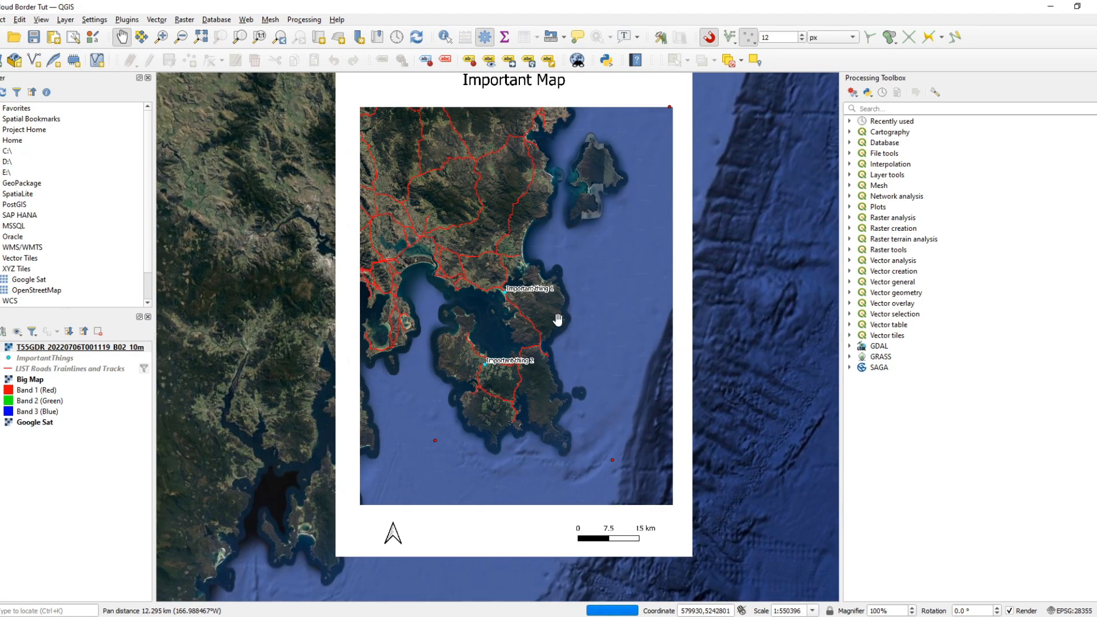
{"action": "left_click_drag", "start_coordinate": [559, 314], "coordinate": [558, 327]}
{"action": "left_click", "coordinate": [33, 37]}
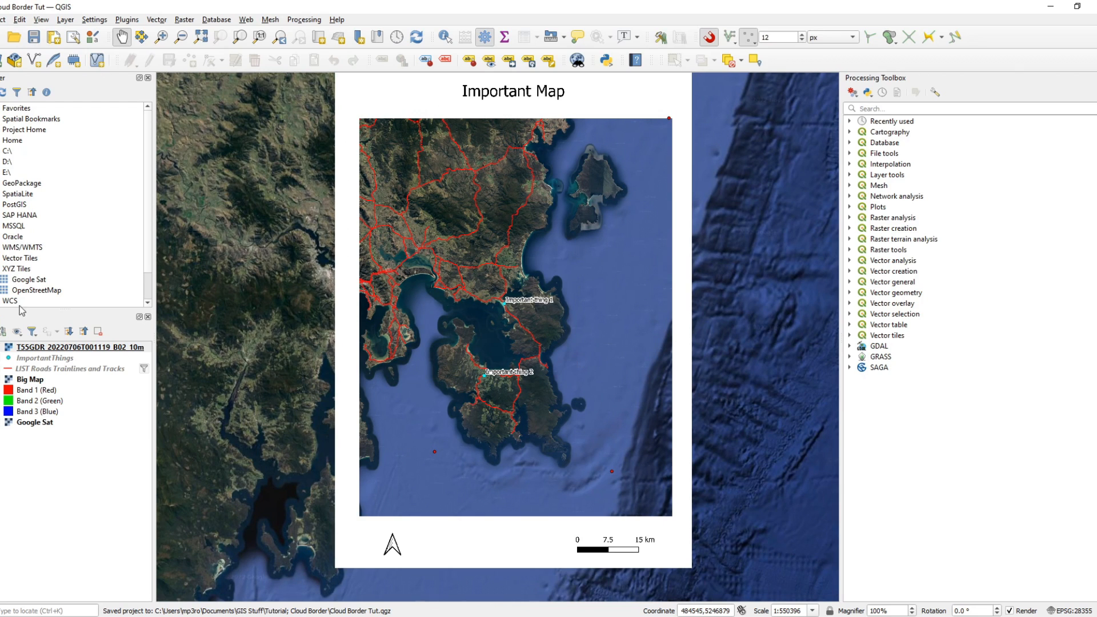
Zoom the map canvas to the T55GDR_20220706T001119_B02_10m layer and inspect where it lies relative to the coastline
{"action": "right_click", "coordinate": [55, 347]}
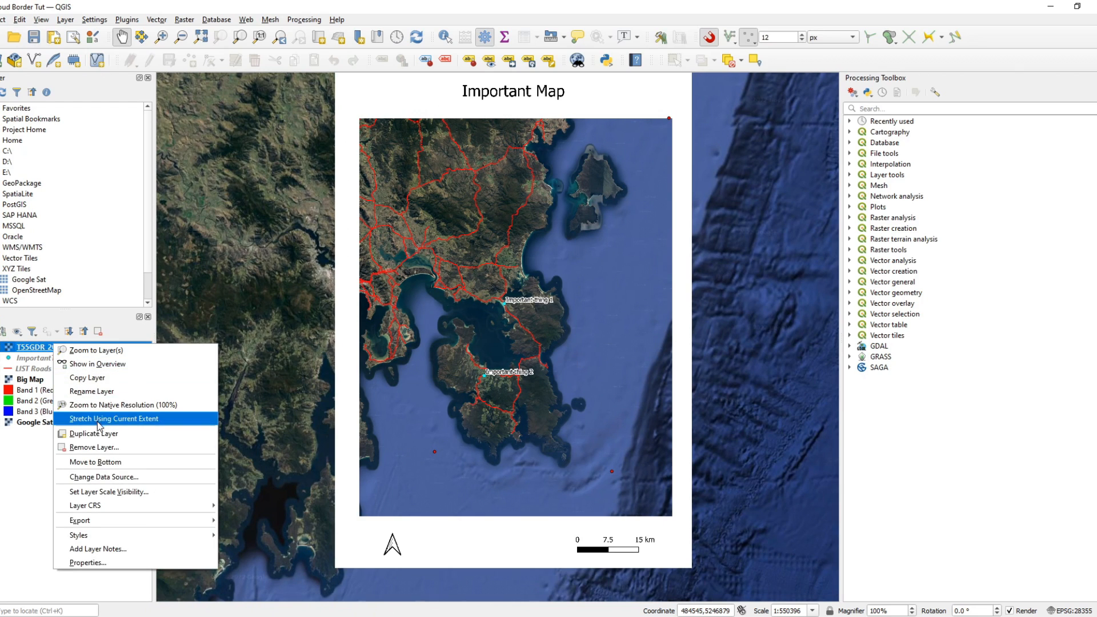
{"action": "left_click", "coordinate": [96, 351]}
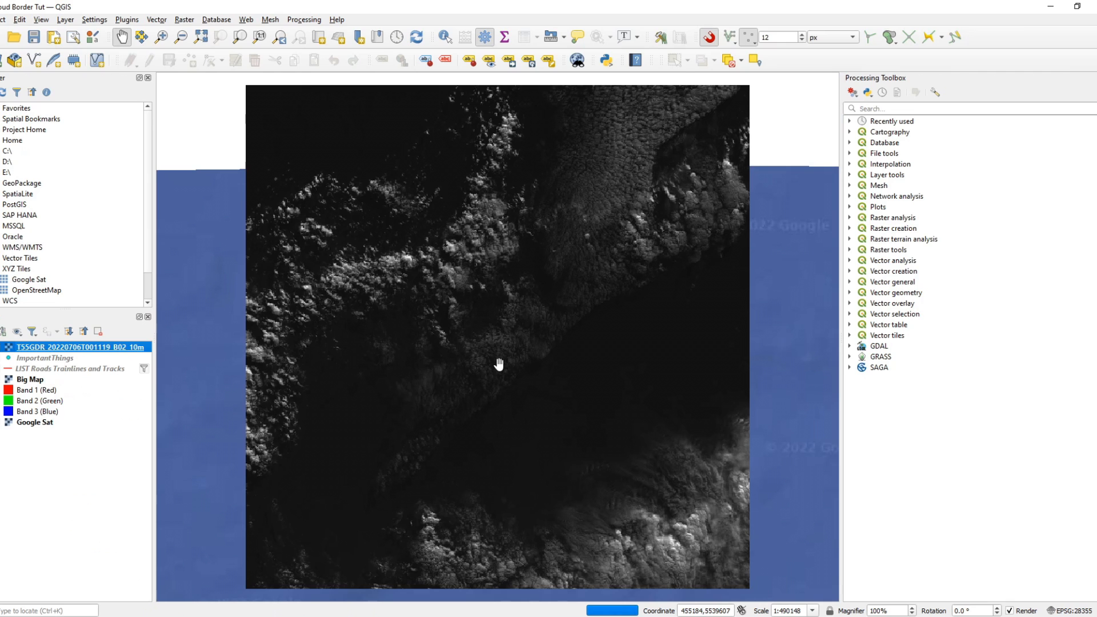
{"action": "scroll", "coordinate": [477, 361], "scroll_direction": "down", "scroll_amount": 2}
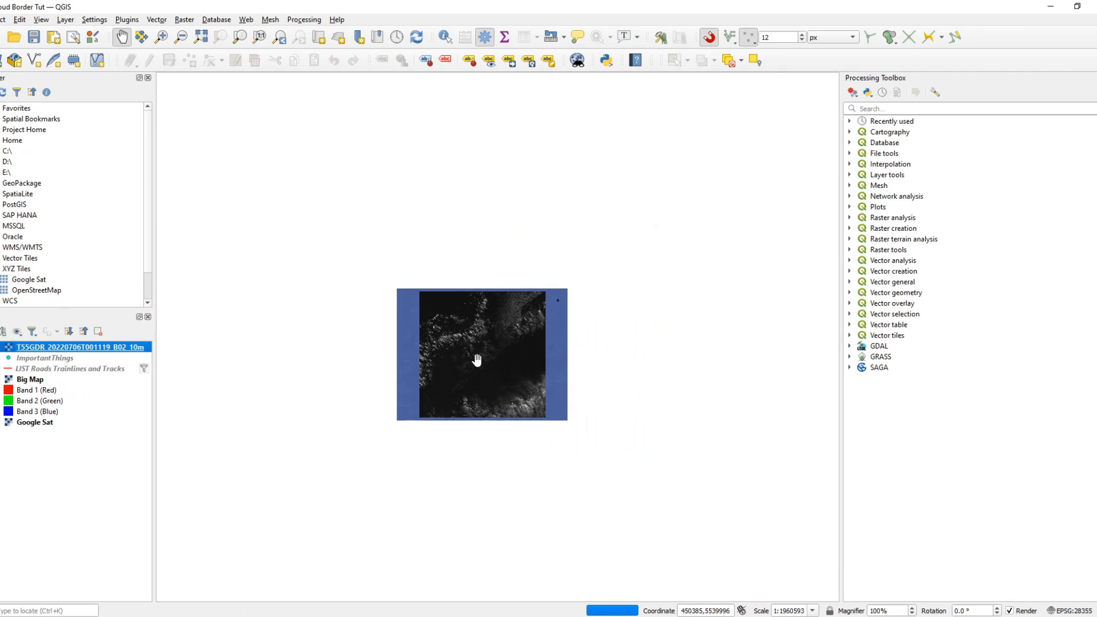
{"action": "scroll", "coordinate": [502, 362], "scroll_direction": "up", "scroll_amount": 1}
Open the properties of the T55GDR_20220706T001119_B02_10m layer and review its source, coordinate reference system and raster information
{"action": "right_click", "coordinate": [100, 352]}
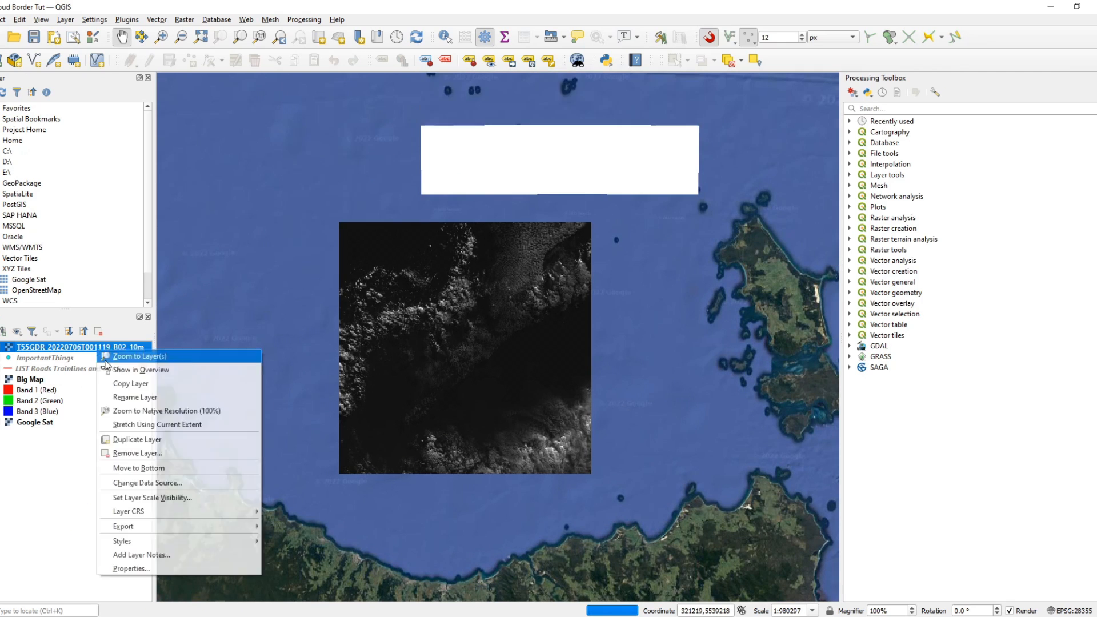
{"action": "left_click", "coordinate": [147, 571]}
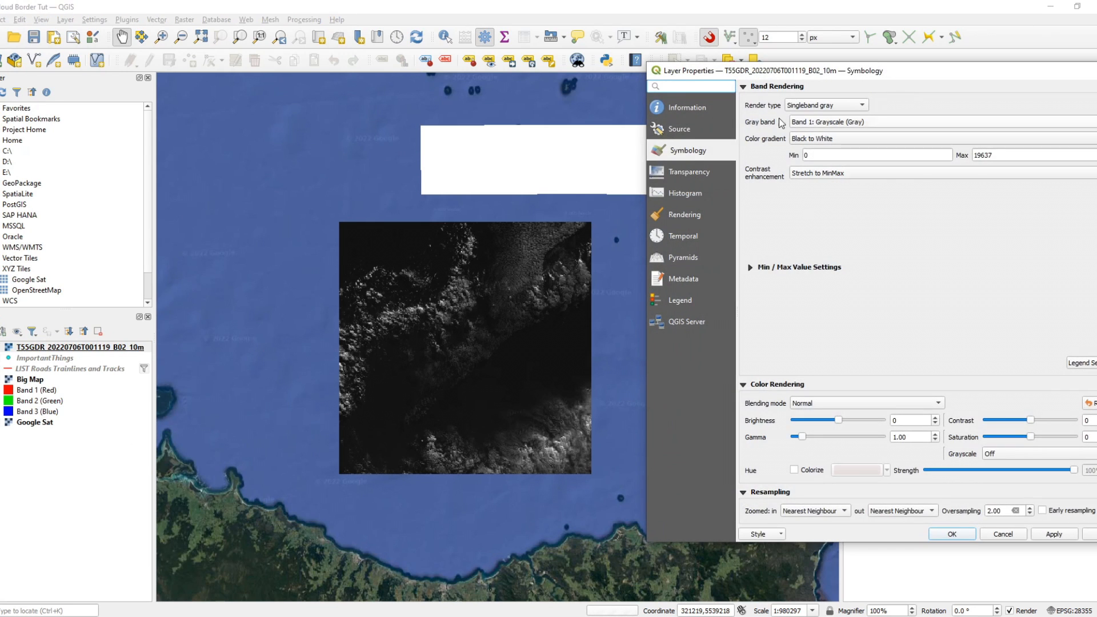
{"action": "left_click", "coordinate": [686, 127]}
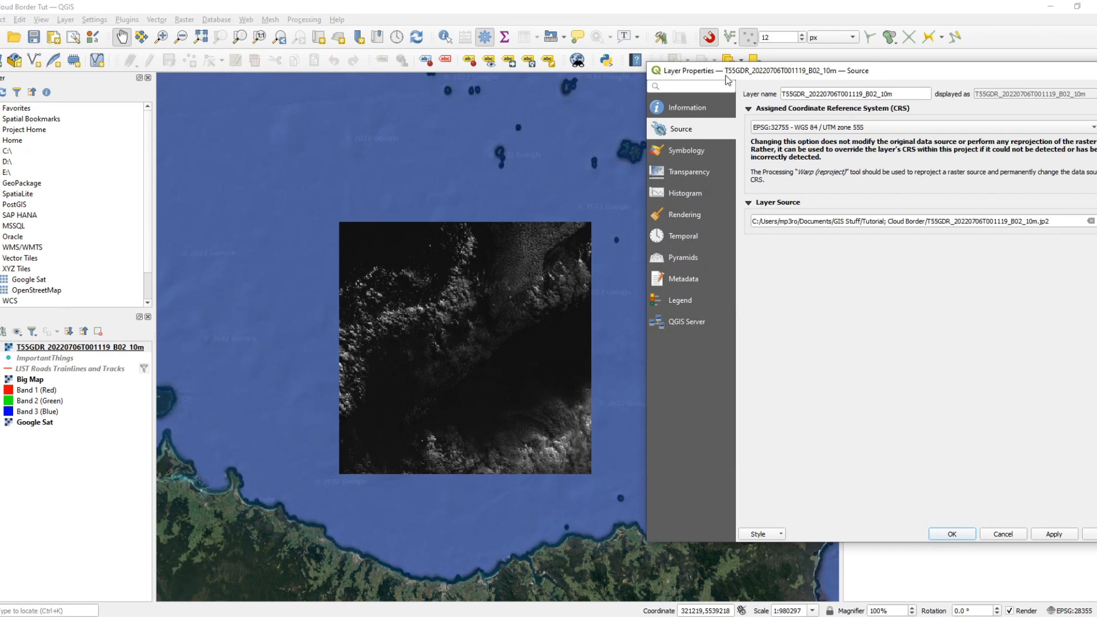
{"action": "left_click_drag", "start_coordinate": [727, 75], "coordinate": [464, 72]}
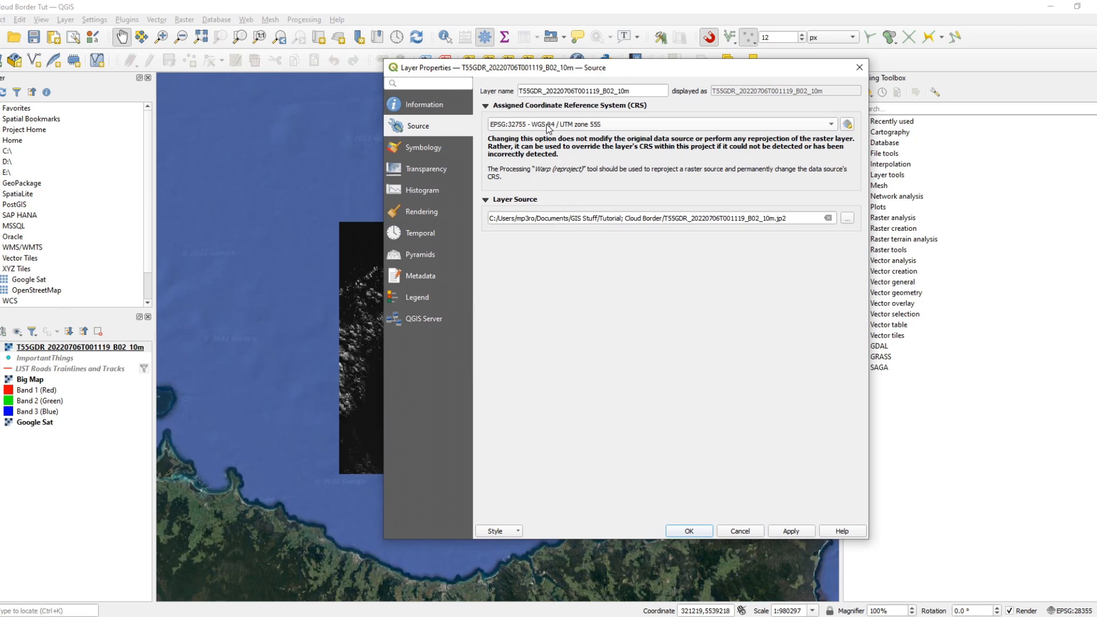
{"action": "left_click", "coordinate": [437, 107]}
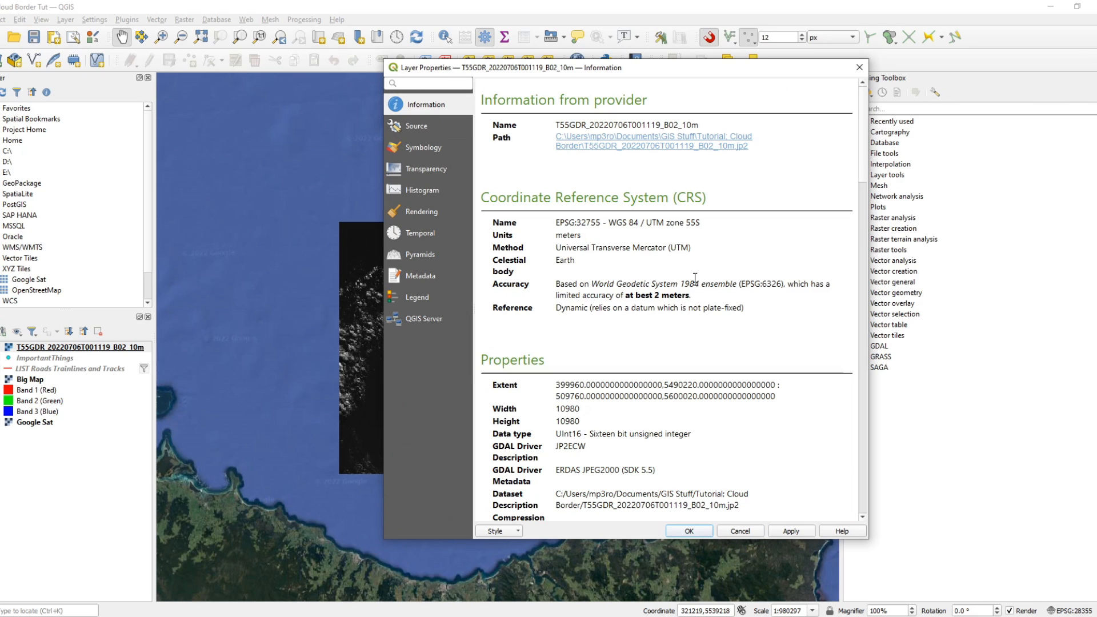
Check the cloud band layer's coordinate reference system name, close its properties and view the raster's location on the map canvas
{"action": "left_click_drag", "start_coordinate": [610, 225], "coordinate": [703, 224]}
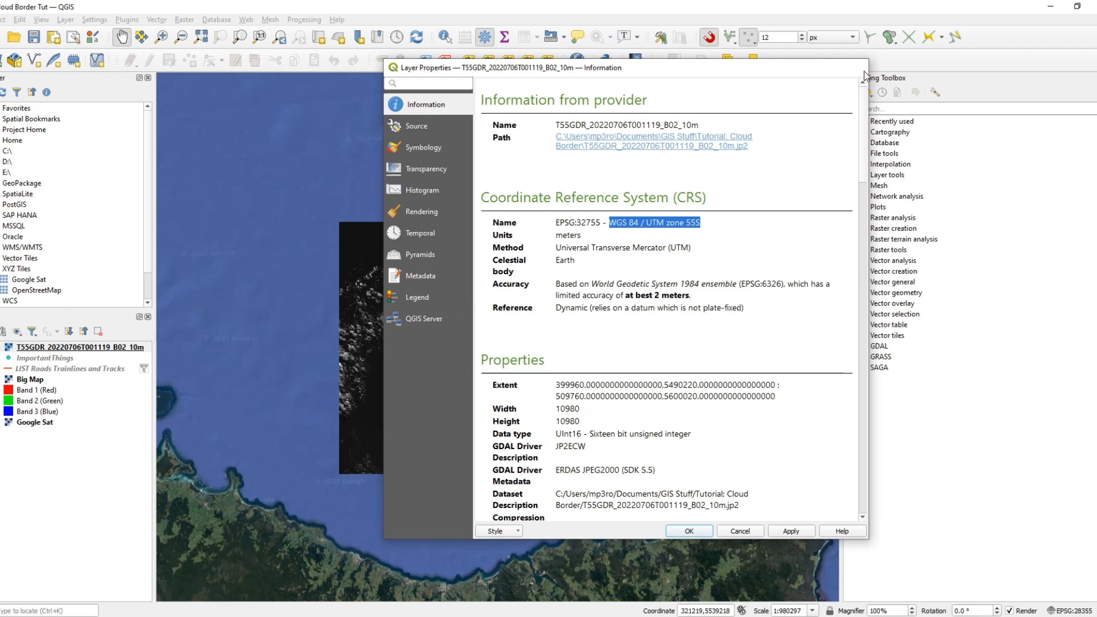
{"action": "left_click", "coordinate": [860, 67]}
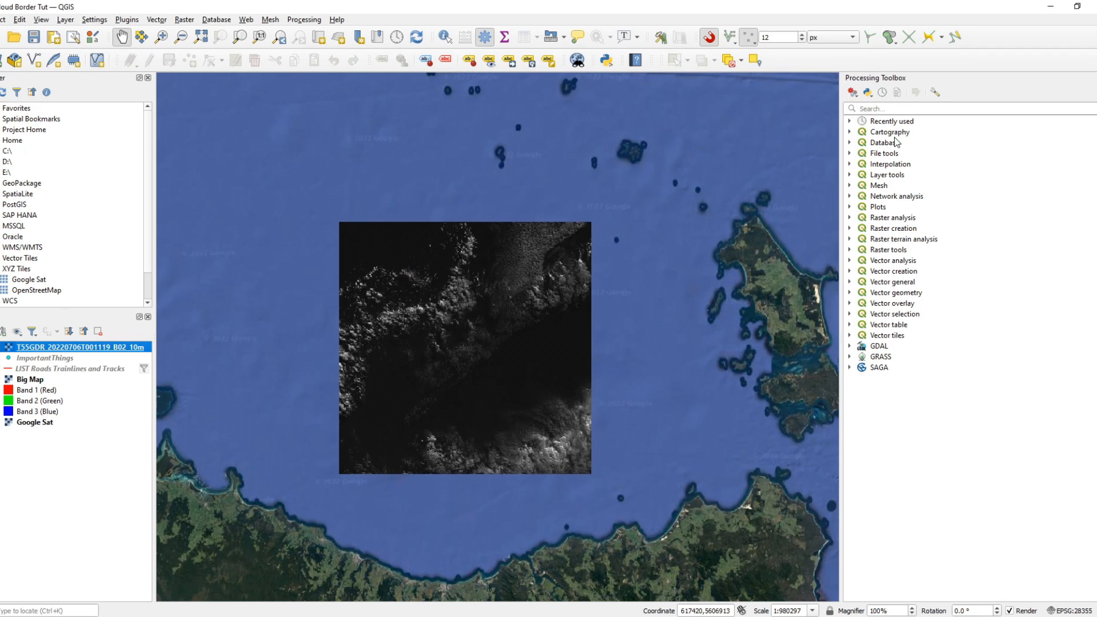
{"action": "left_click", "coordinate": [906, 109]}
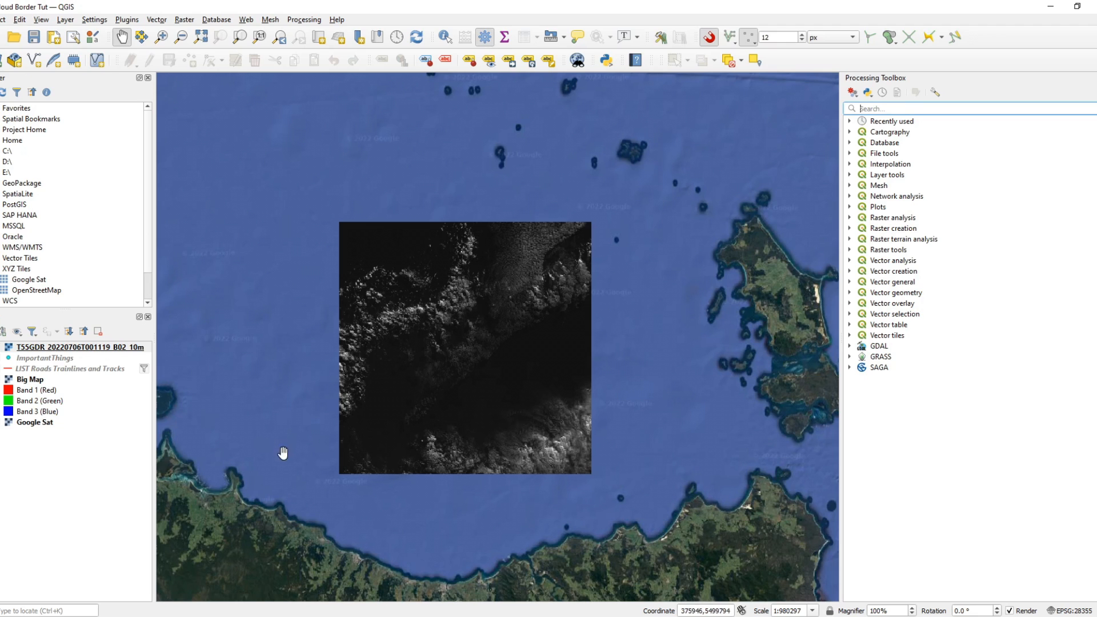
{"action": "left_click_drag", "start_coordinate": [444, 364], "coordinate": [490, 229]}
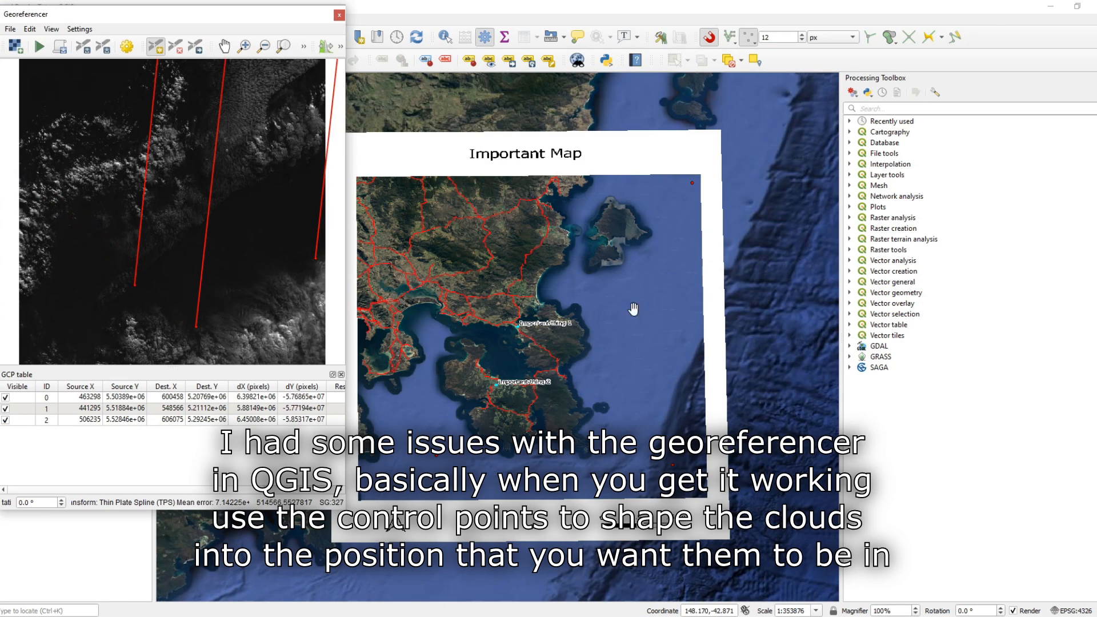
Add a fourth ground control point linking the cloud image to the upper edge of the Important Map frame, taking its coordinates from the map canvas
{"action": "left_click", "coordinate": [157, 54]}
{"action": "left_click", "coordinate": [251, 186]}
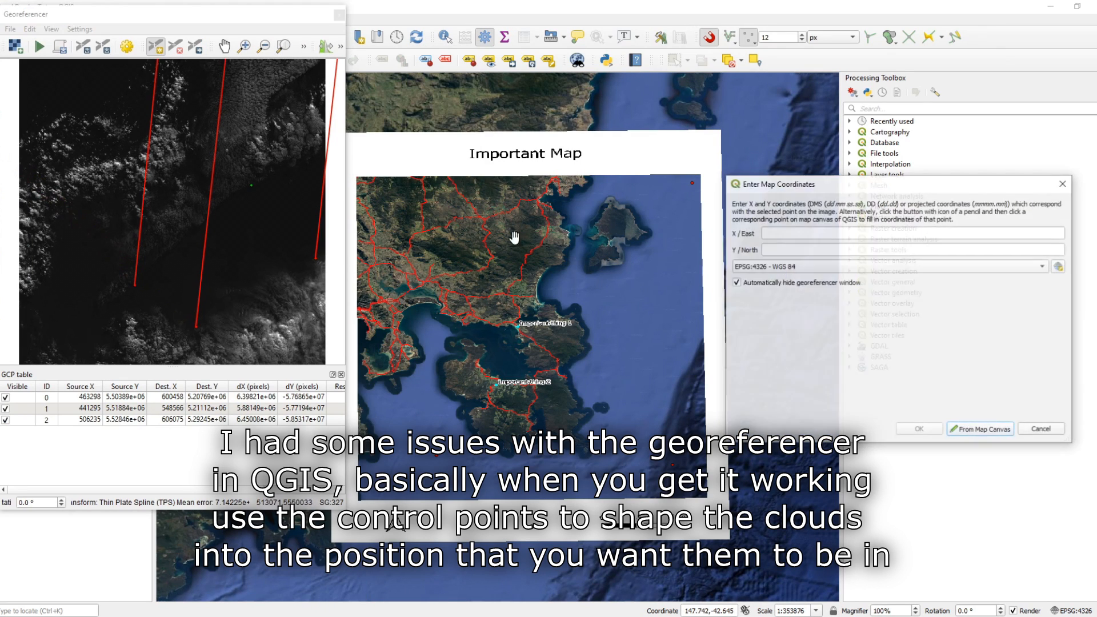
{"action": "left_click", "coordinate": [966, 434]}
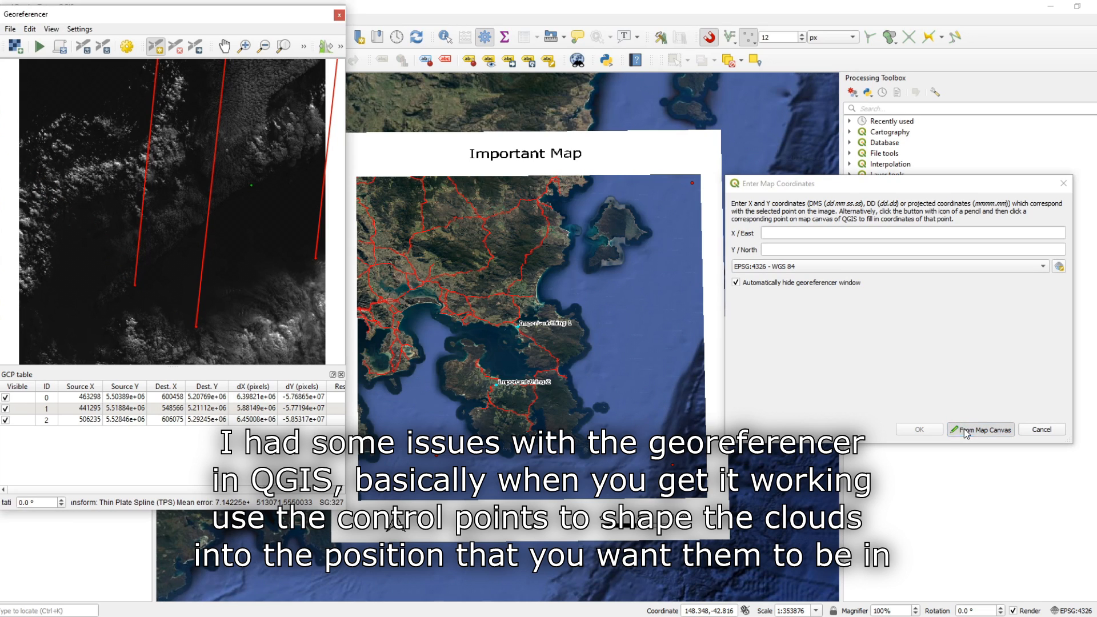
{"action": "left_click", "coordinate": [421, 184]}
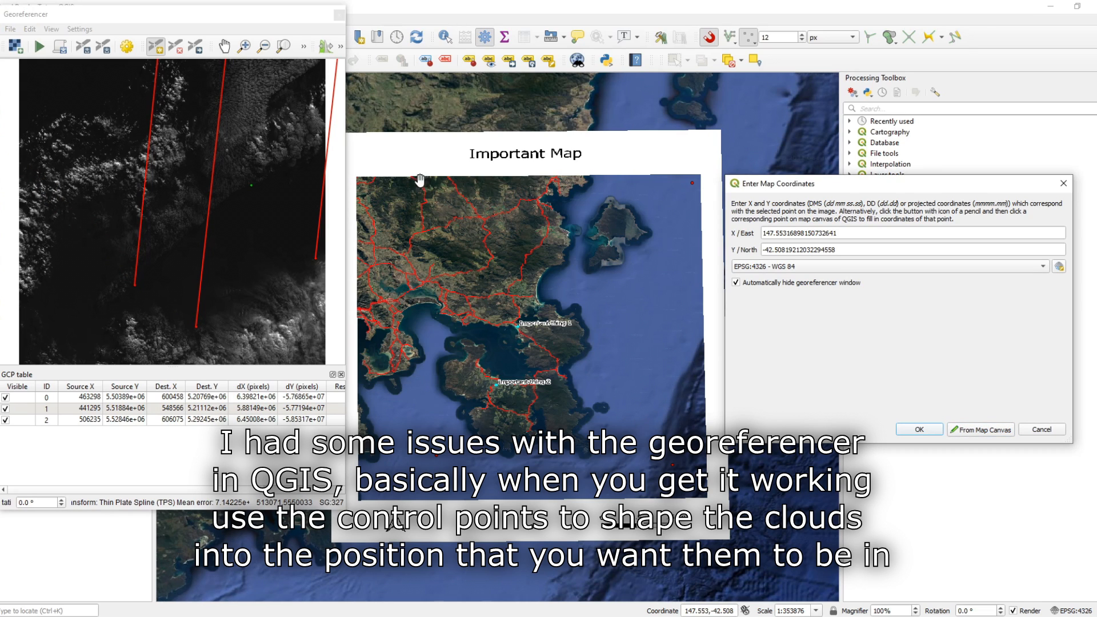
{"action": "left_click", "coordinate": [930, 431]}
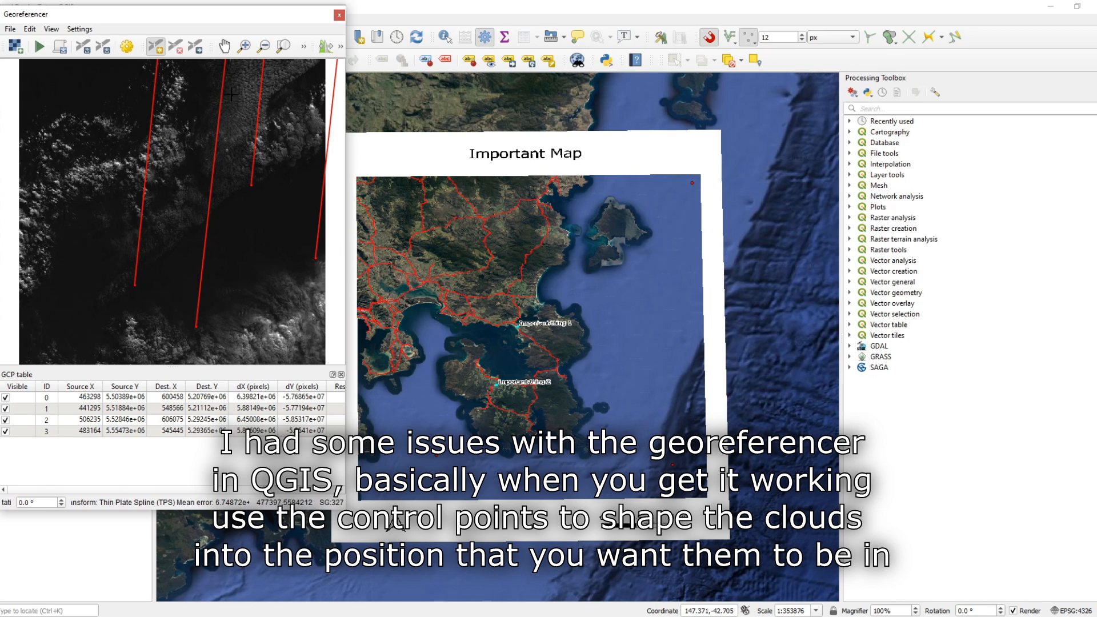
Open the georeferencer's transformation settings and end the output raster name with T55GDR_20220706T001119_B02_10m_Georef
{"action": "left_click_drag", "start_coordinate": [111, 16], "coordinate": [226, 52]}
{"action": "left_click", "coordinate": [193, 65]}
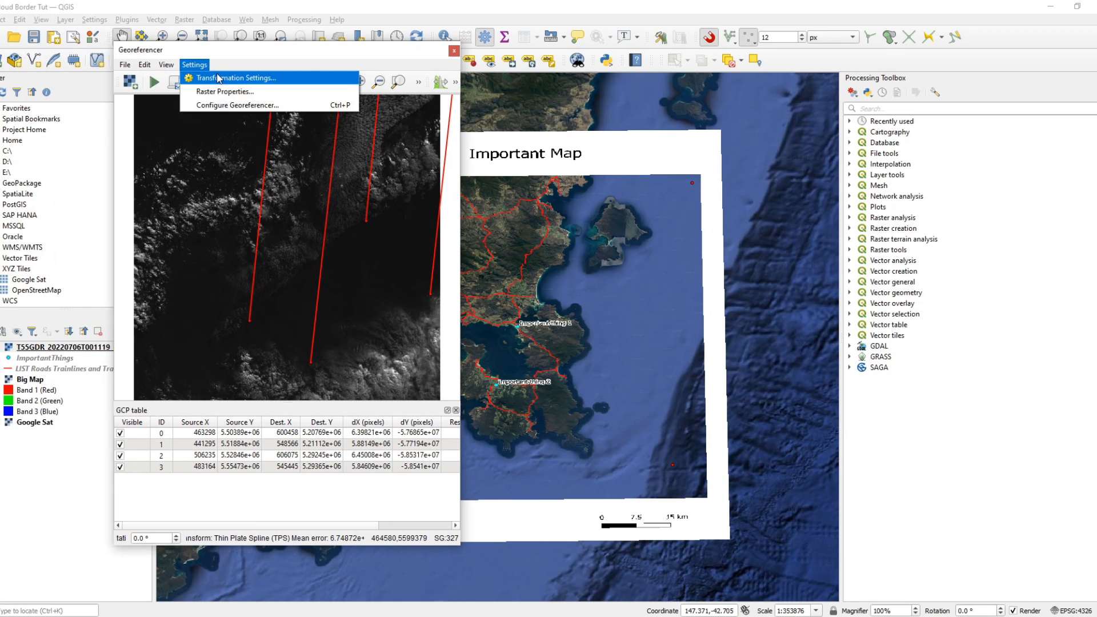
{"action": "left_click", "coordinate": [220, 77]}
{"action": "left_click_drag", "start_coordinate": [597, 209], "coordinate": [618, 209]}
{"action": "type", "text": "Georef"}
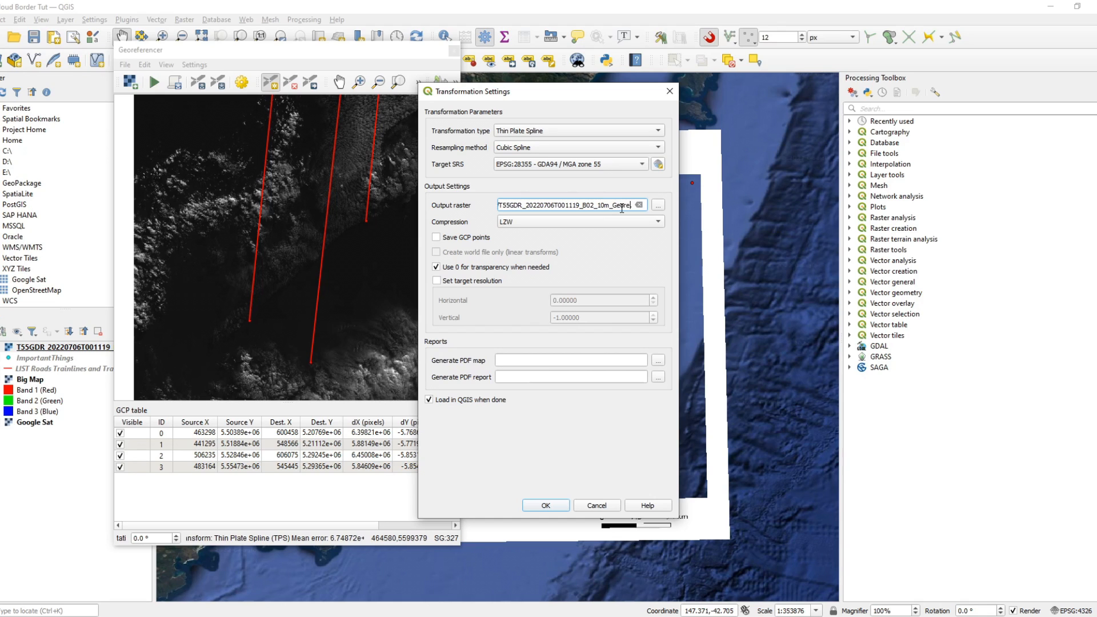
{"action": "type", "text": "."}
Review the transformation types and compression options, keep Thin Plate Spline with LZW compression, and start georeferencing
{"action": "left_click", "coordinate": [552, 135]}
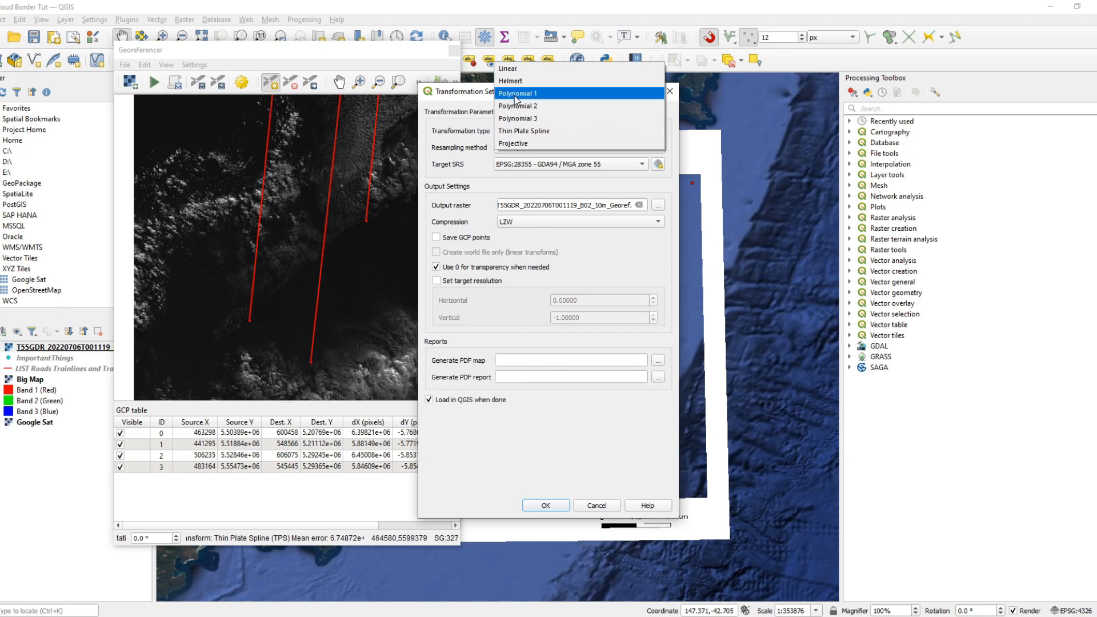
{"action": "left_click", "coordinate": [468, 97]}
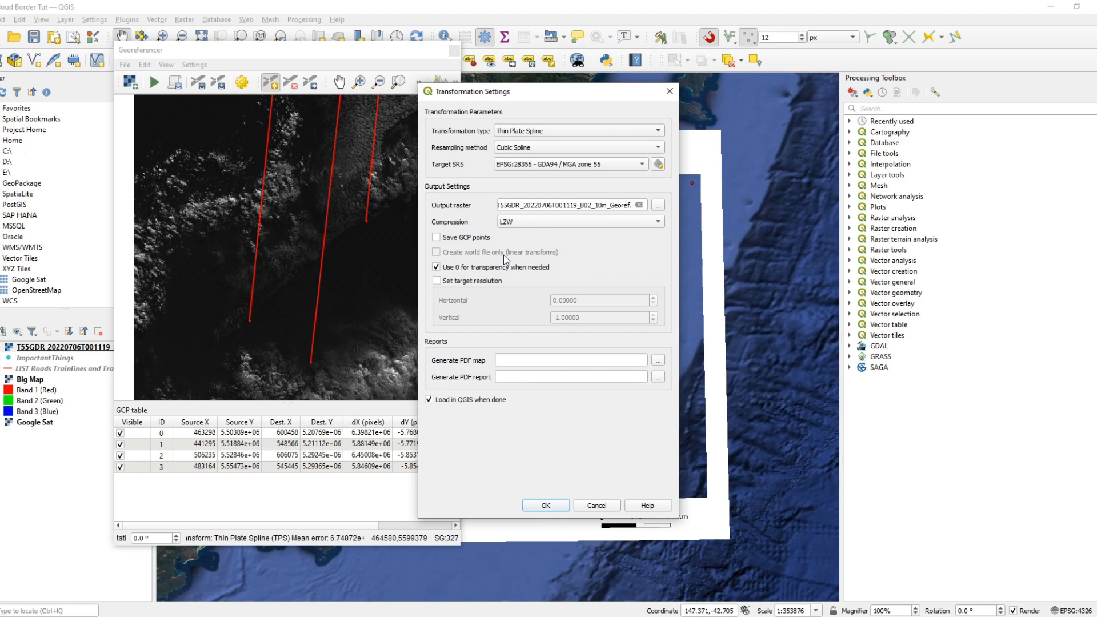
{"action": "left_click", "coordinate": [537, 223]}
{"action": "left_click", "coordinate": [528, 227]}
{"action": "left_click", "coordinate": [546, 506]}
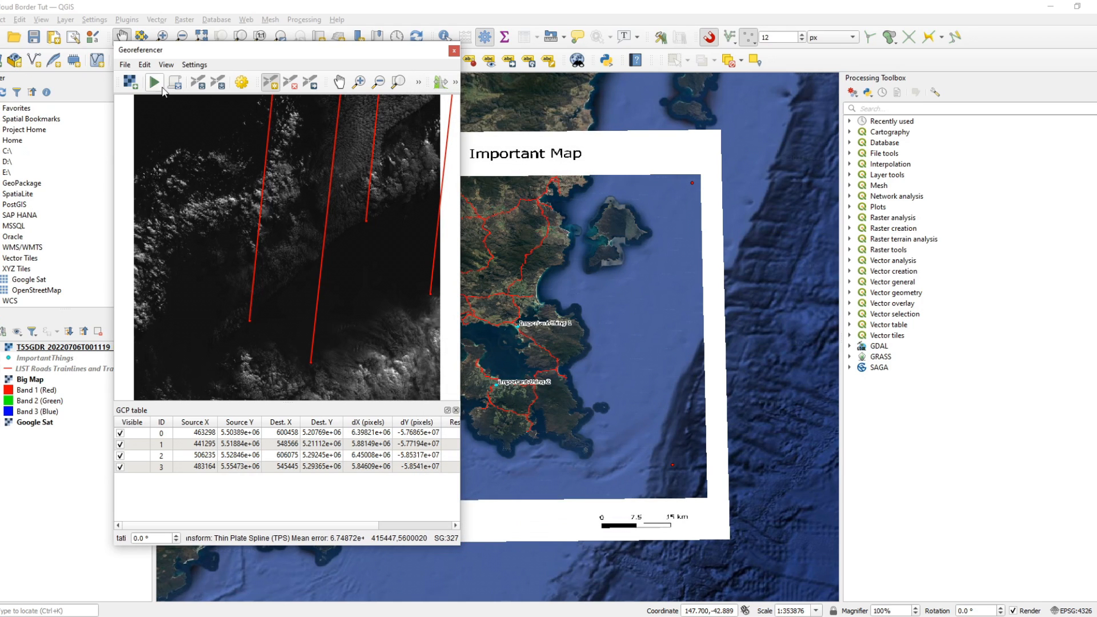
{"action": "left_click", "coordinate": [157, 86]}
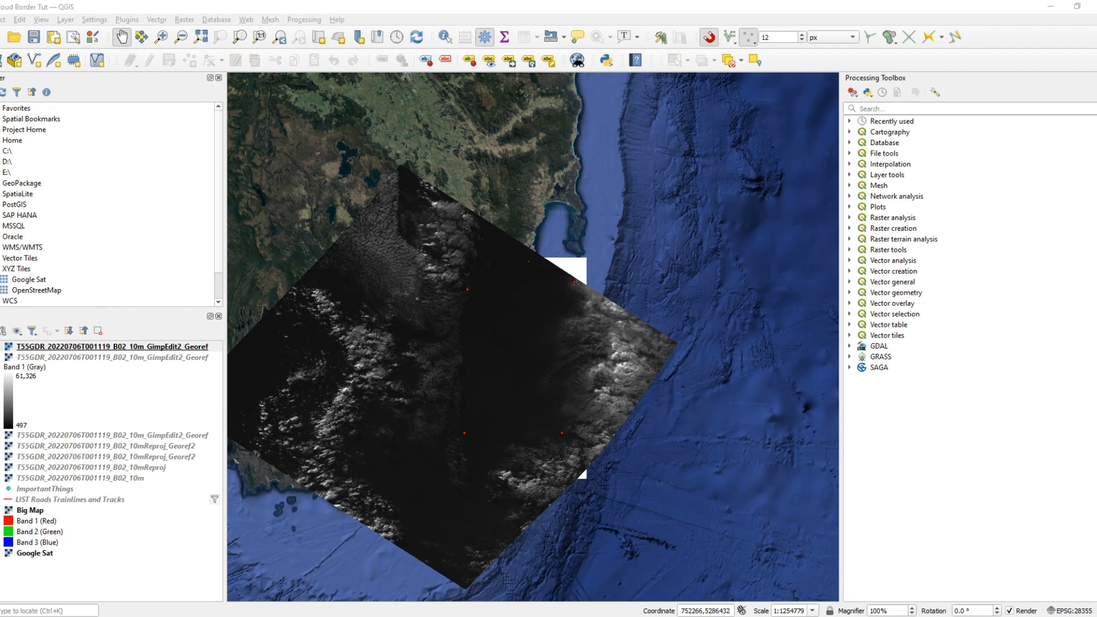
Inspect the control points in the Georeferencer and zoom in on the top GimpEdit2_Georef layer around the Big Map area
{"action": "left_click_drag", "start_coordinate": [1094, 189], "coordinate": [588, 157]}
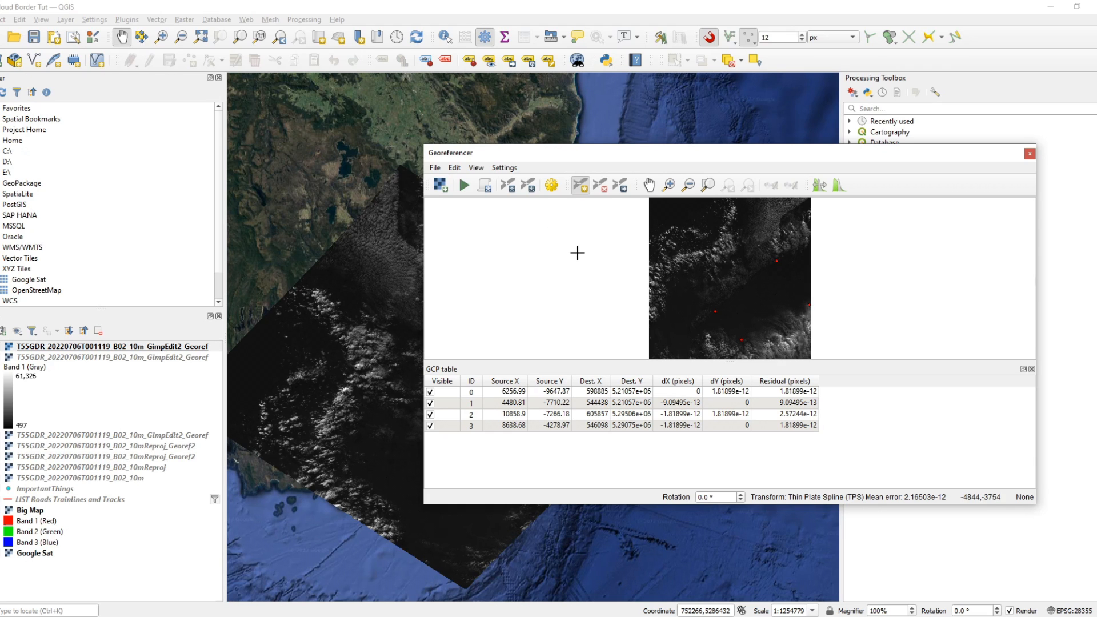
{"action": "left_click_drag", "start_coordinate": [558, 152], "coordinate": [1096, 171]}
{"action": "left_click", "coordinate": [147, 348]}
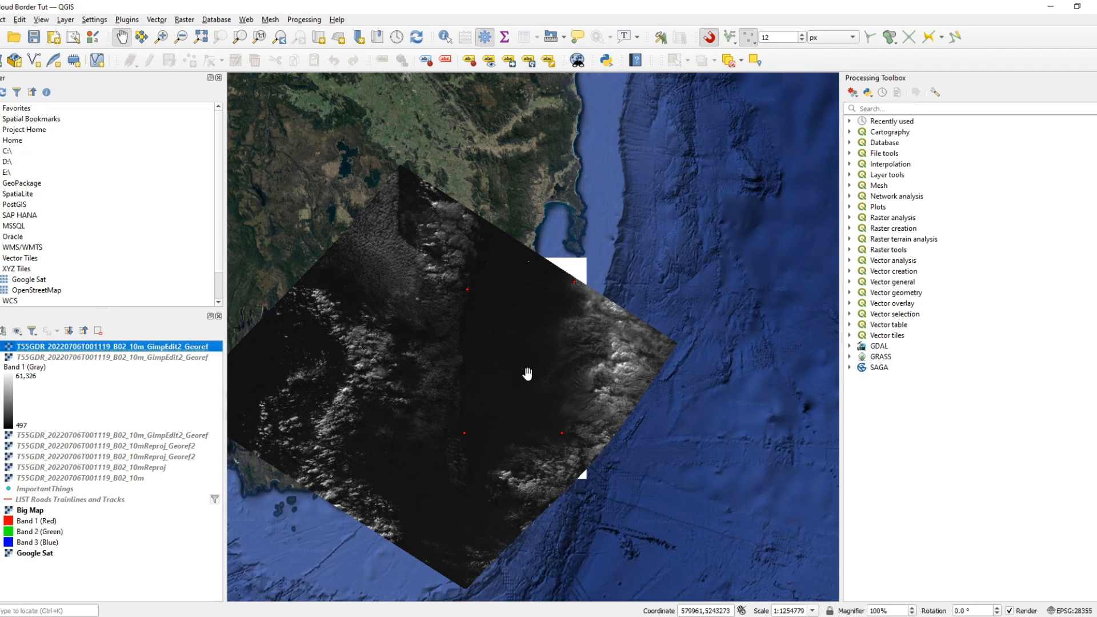
{"action": "scroll", "coordinate": [525, 373], "scroll_direction": "up", "scroll_amount": 1}
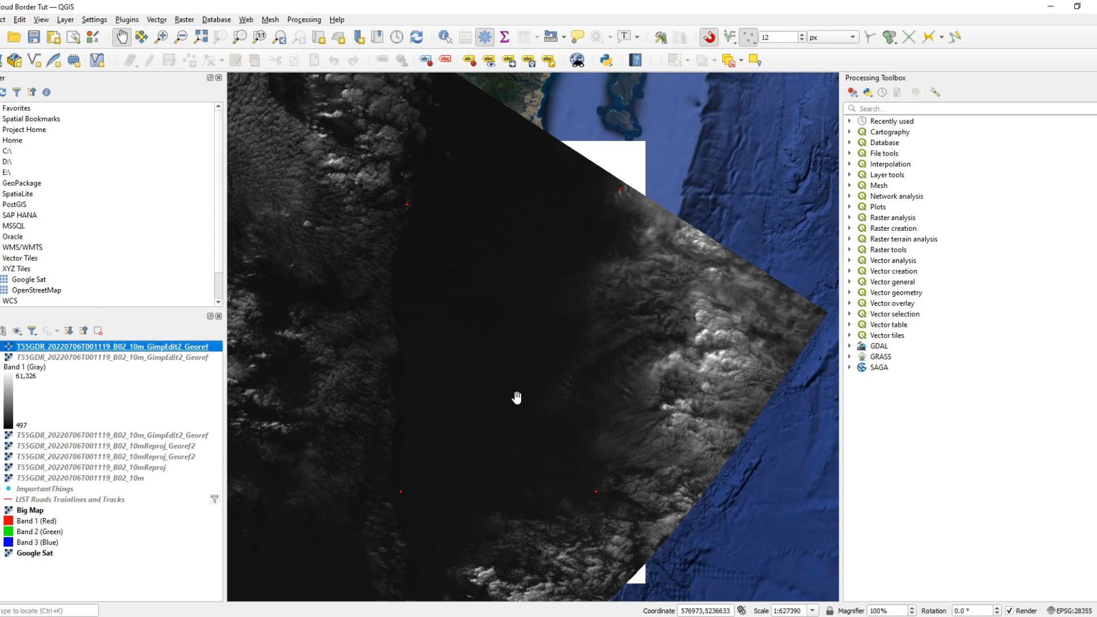
Open the symbology of the top T55GDR_20220706T001119_B02_10m_GimpEdit2_Georef layer and set its render type to Singleband pseudocolor
{"action": "right_click", "coordinate": [153, 345]}
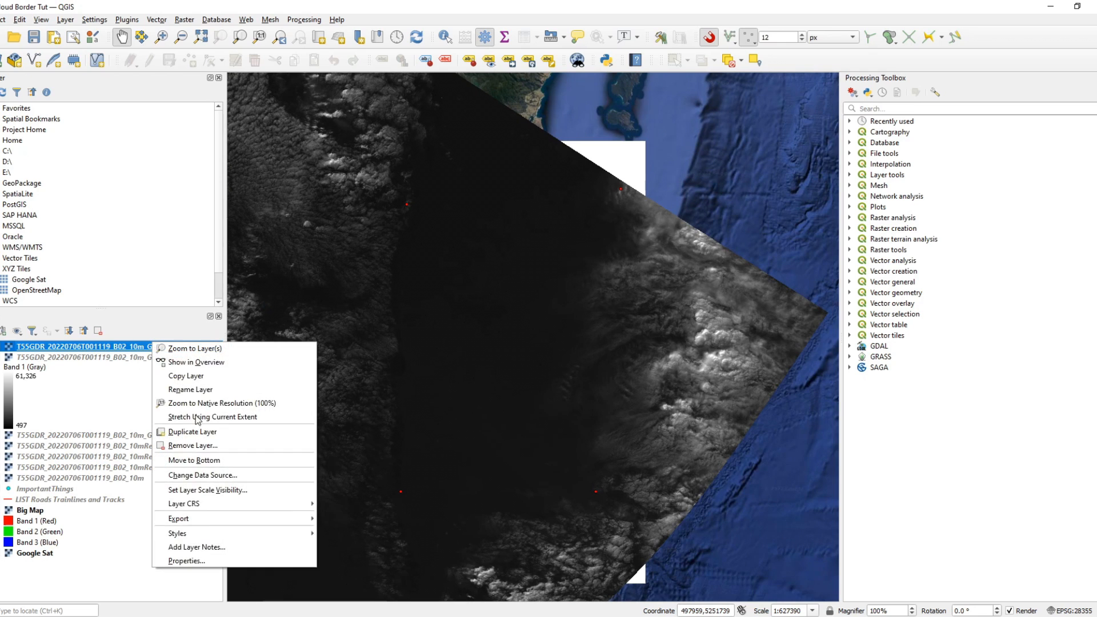
{"action": "left_click", "coordinate": [205, 561]}
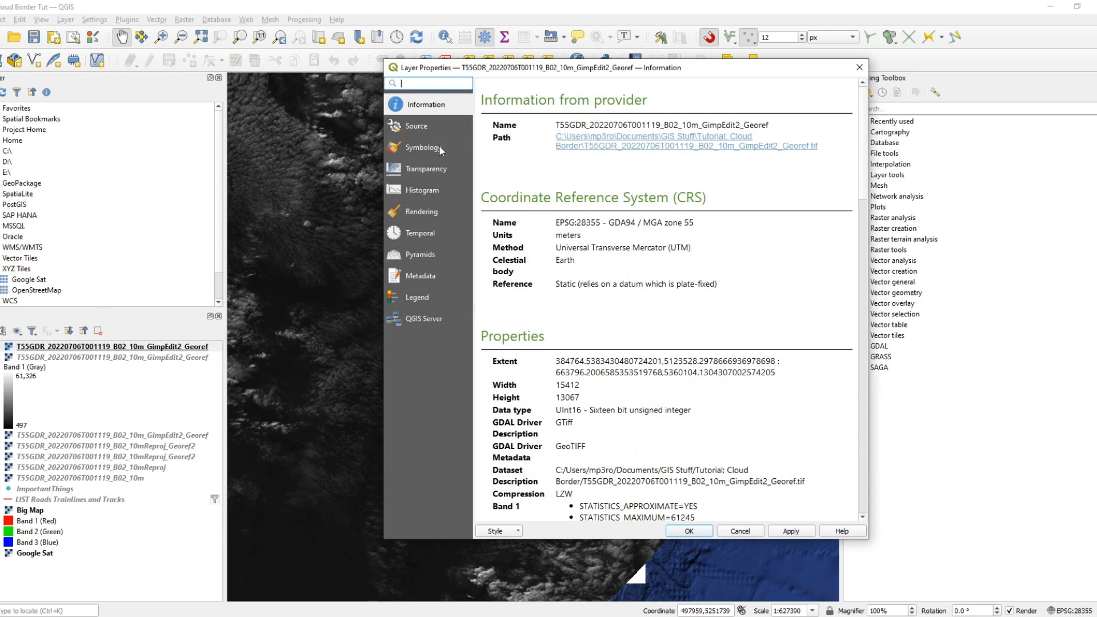
{"action": "left_click", "coordinate": [437, 146]}
{"action": "left_click_drag", "start_coordinate": [552, 70], "coordinate": [692, 87]}
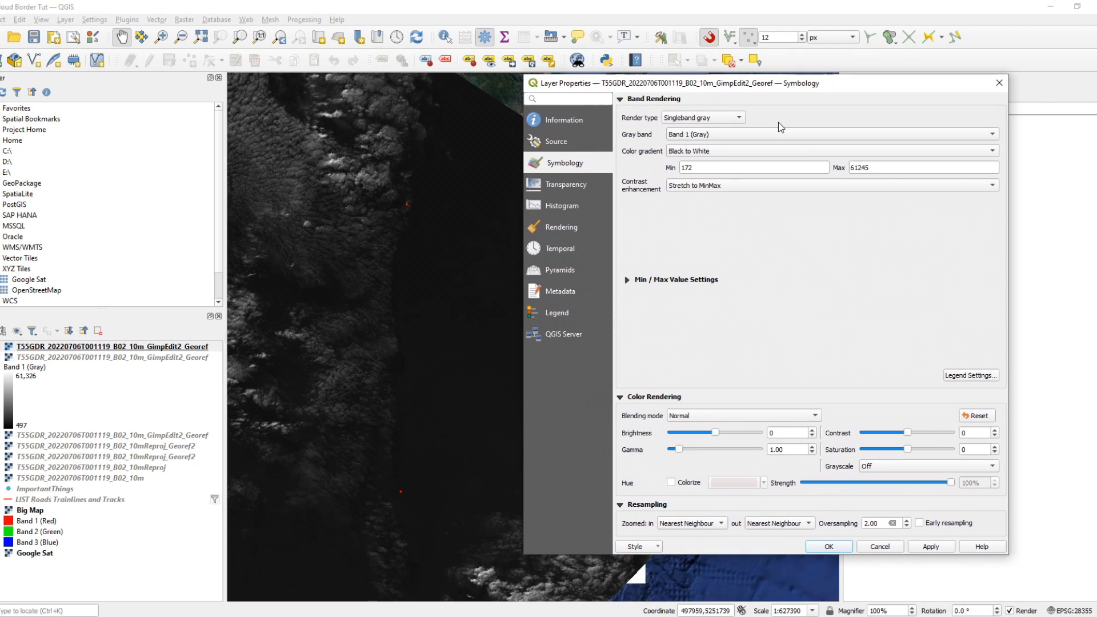
{"action": "left_click", "coordinate": [727, 118]}
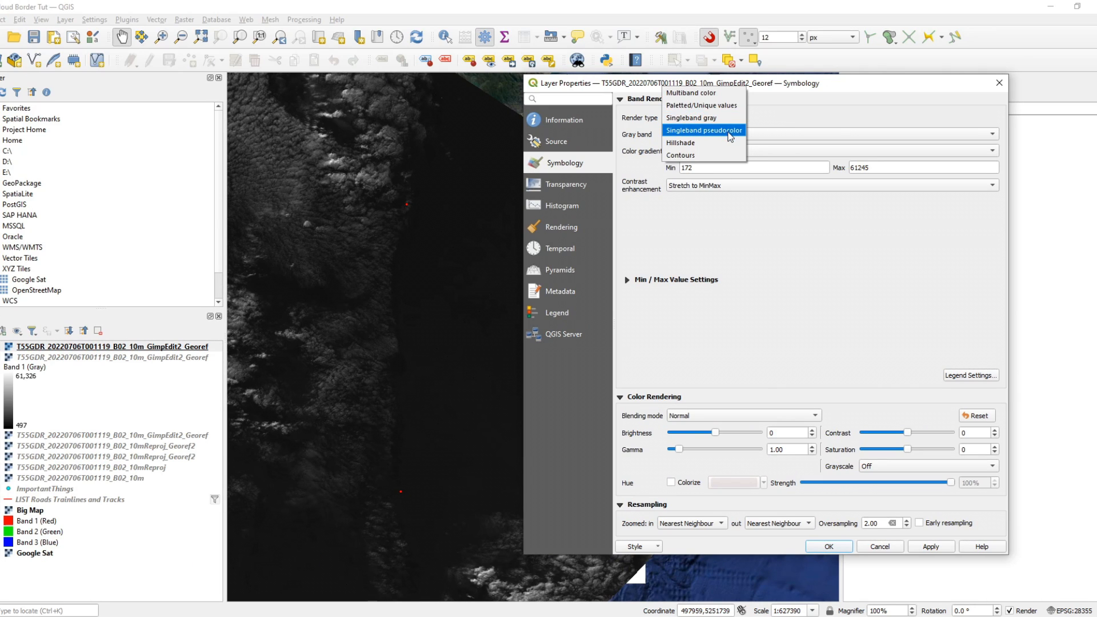
{"action": "left_click", "coordinate": [731, 132]}
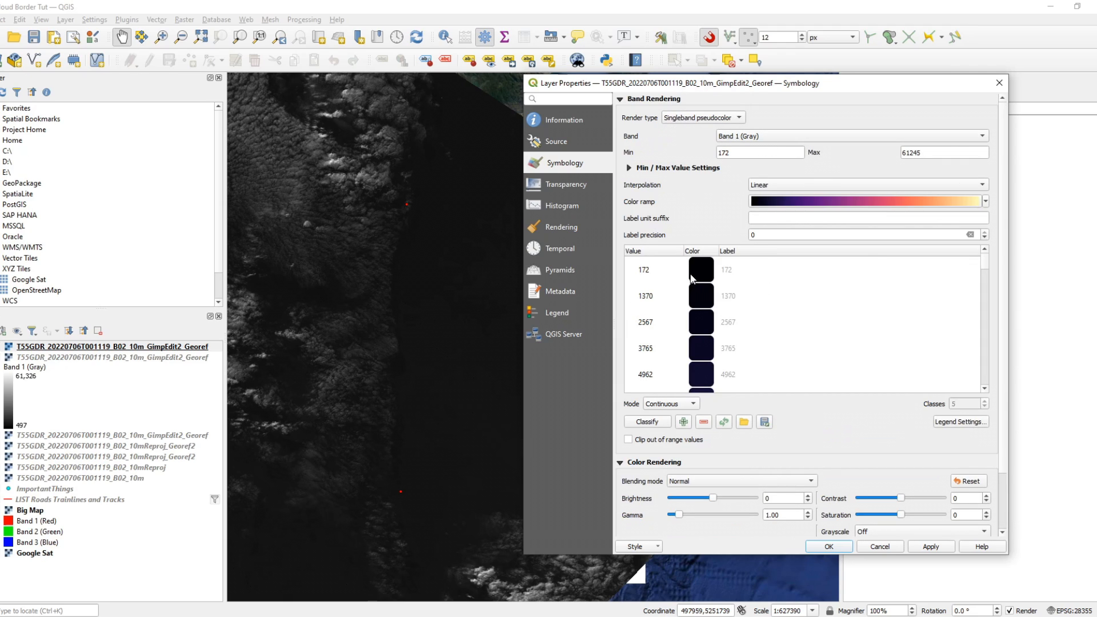
Classify the band with linear interpolation, Equal Interval mode and 2 classes, and apply the style
{"action": "left_click", "coordinate": [866, 185]}
{"action": "left_click", "coordinate": [795, 184]}
{"action": "left_click", "coordinate": [693, 404]}
{"action": "left_click", "coordinate": [663, 416]}
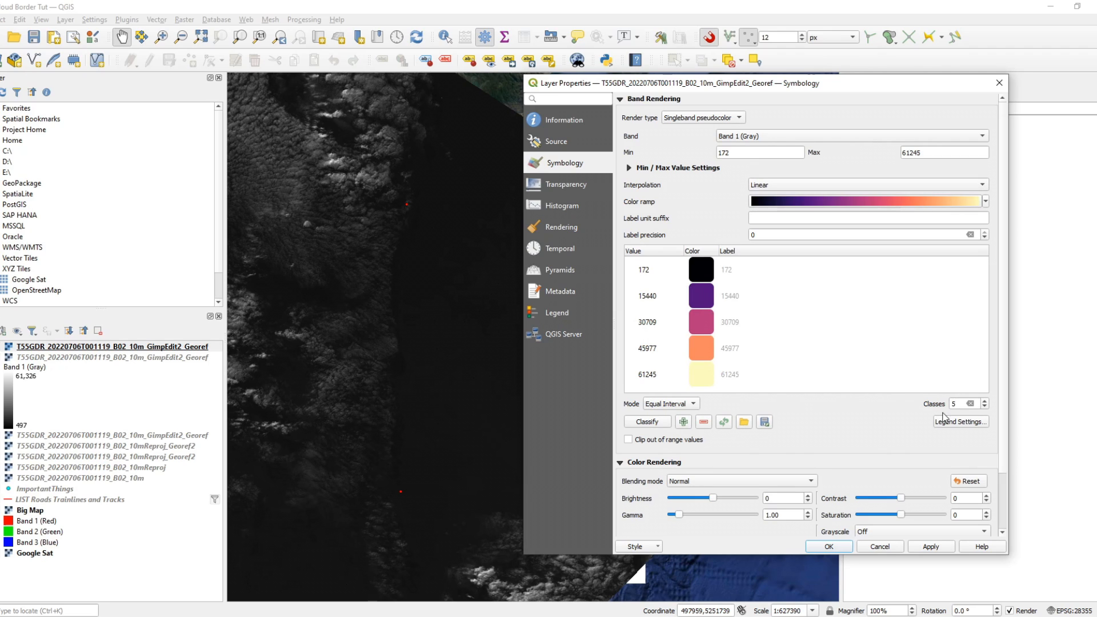
{"action": "left_click", "coordinate": [985, 407]}
{"action": "left_click", "coordinate": [985, 407]}
{"action": "left_click", "coordinate": [985, 407]}
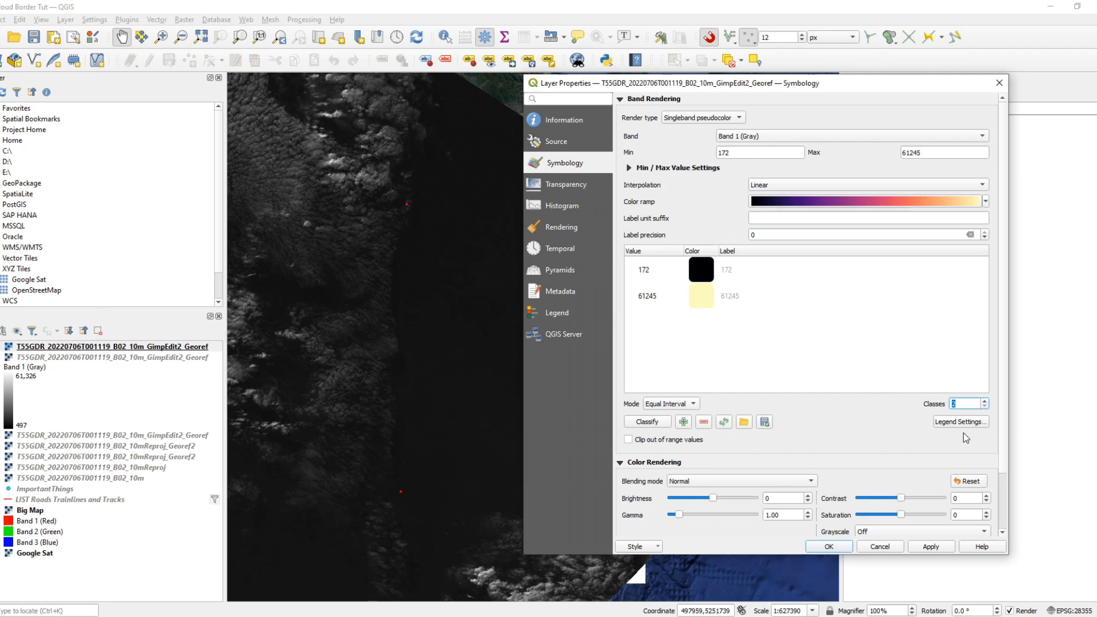
{"action": "left_click", "coordinate": [930, 546]}
{"action": "left_click_drag", "start_coordinate": [676, 86], "coordinate": [773, 86]}
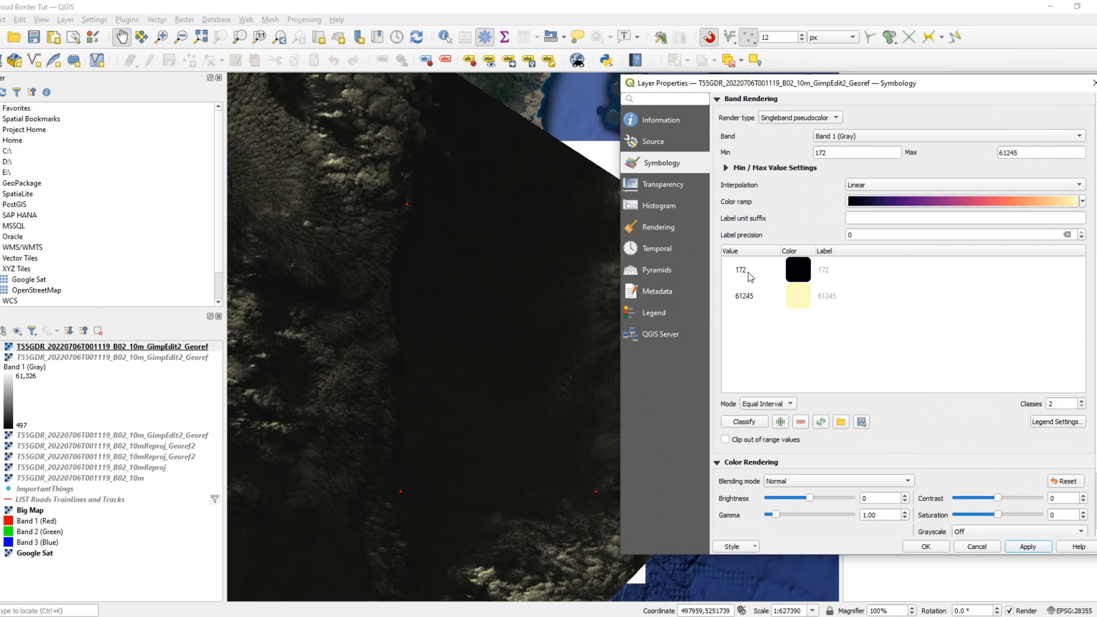
Make the colour of the 172 class fully transparent by setting its opacity to 0%
{"action": "left_click", "coordinate": [800, 276]}
{"action": "double_click", "coordinate": [800, 280]}
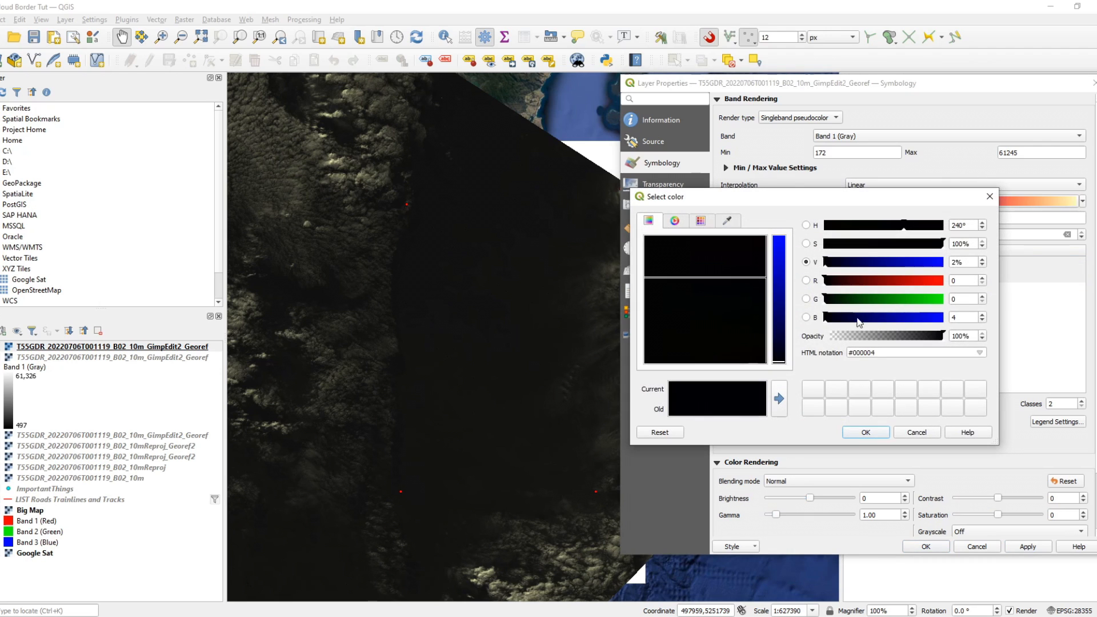
{"action": "left_click_drag", "start_coordinate": [857, 337], "coordinate": [829, 338]}
{"action": "left_click", "coordinate": [857, 434]}
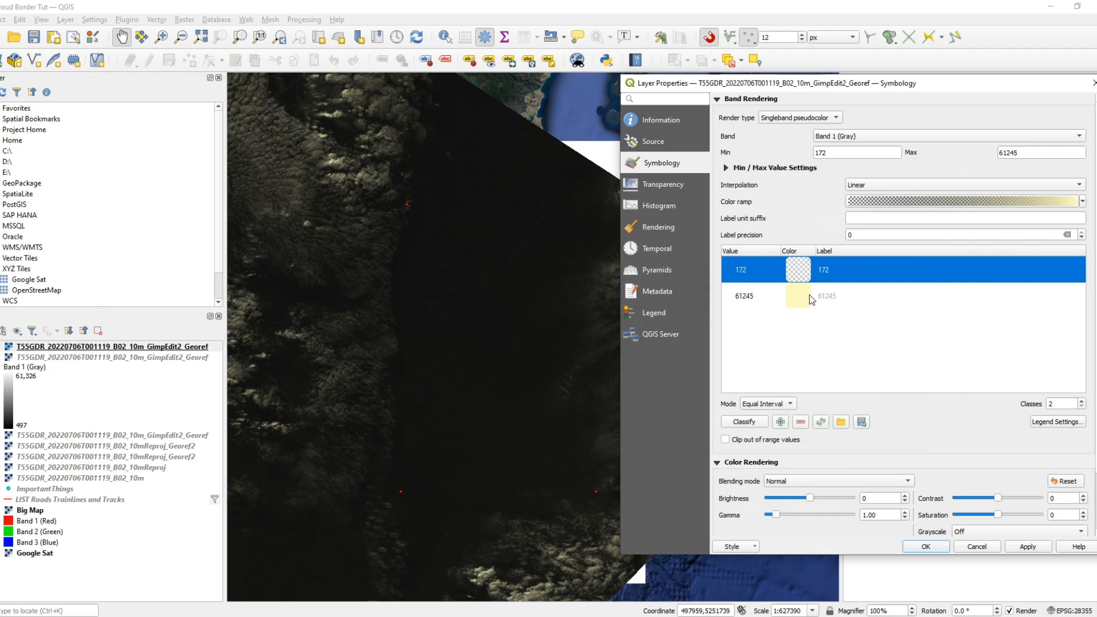
Change the colour of the 61245 class to near-white #fffdfd and apply the style
{"action": "double_click", "coordinate": [800, 292]}
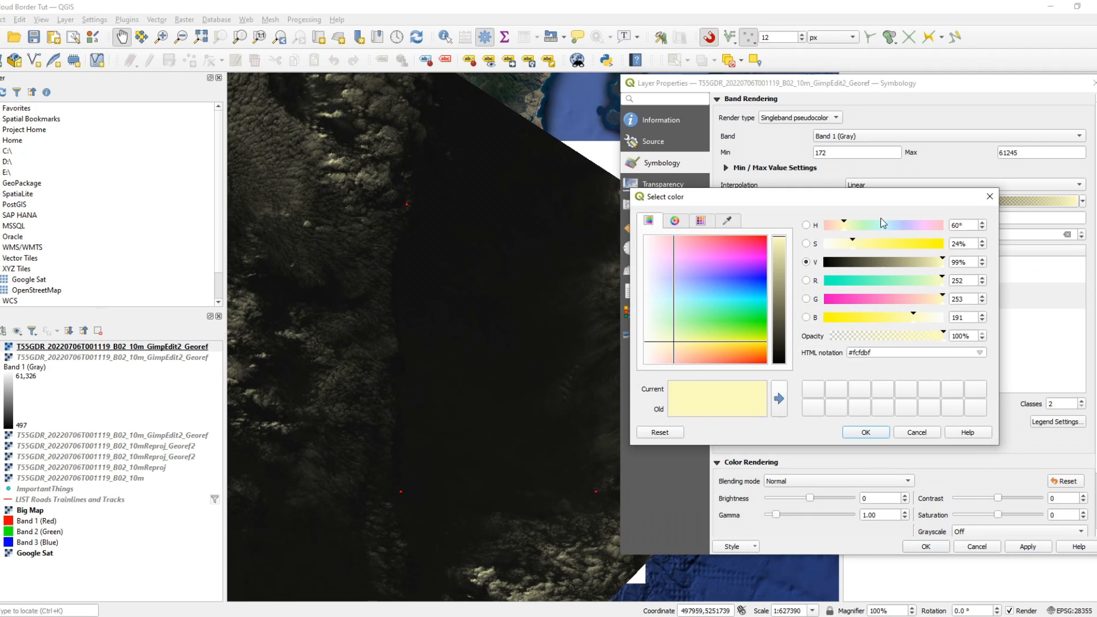
{"action": "left_click_drag", "start_coordinate": [838, 246], "coordinate": [942, 258]}
{"action": "left_click_drag", "start_coordinate": [918, 315], "coordinate": [998, 335]}
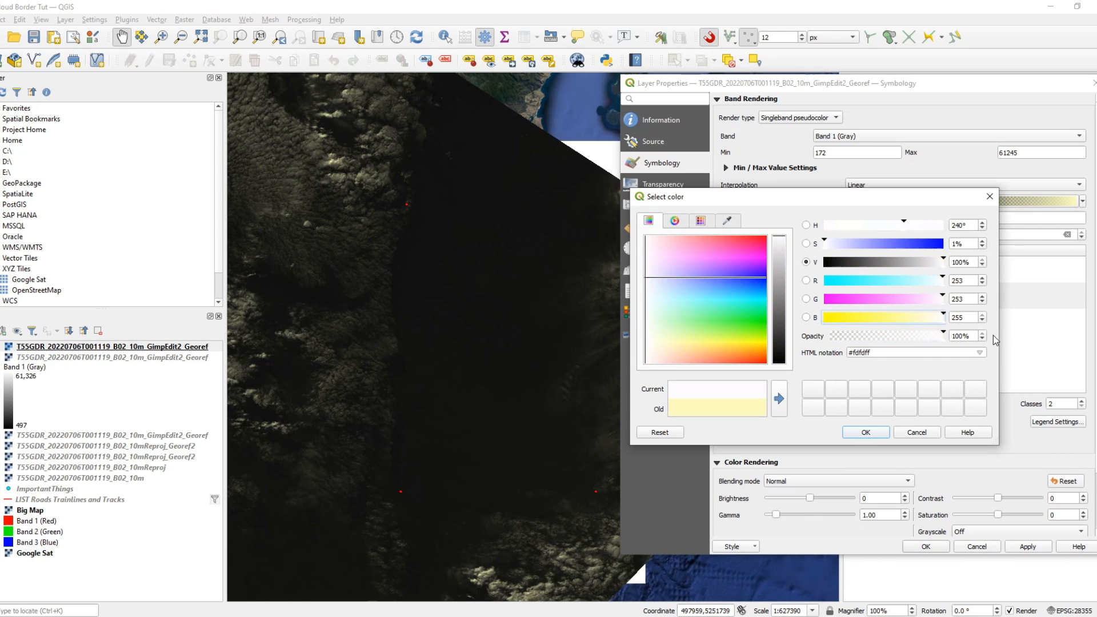
{"action": "left_click_drag", "start_coordinate": [905, 225], "coordinate": [942, 224]}
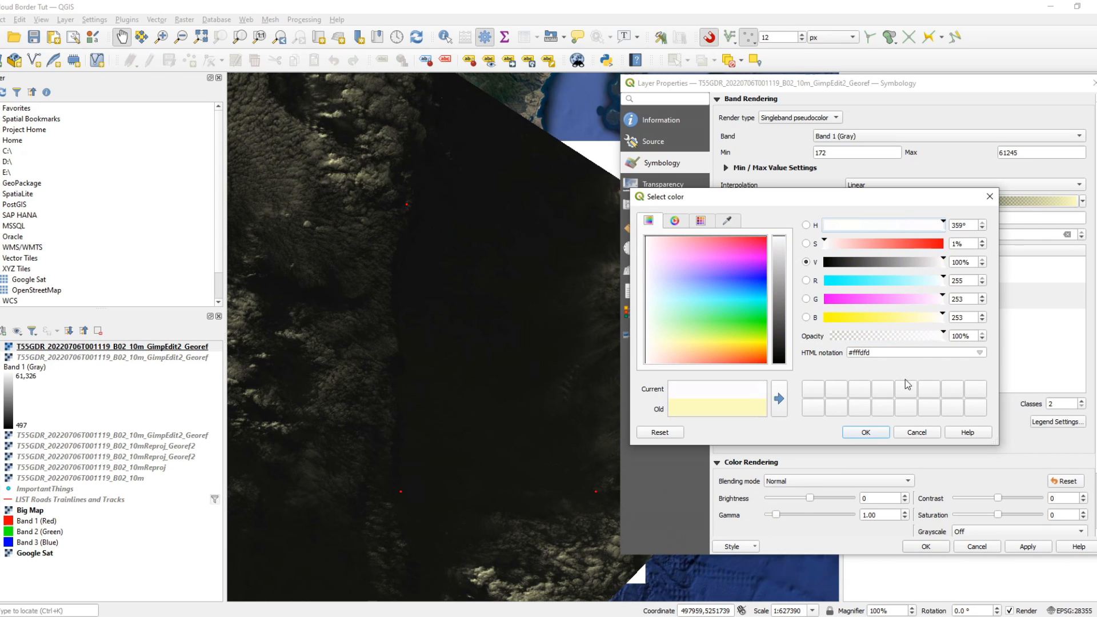
{"action": "left_click", "coordinate": [877, 433]}
{"action": "left_click", "coordinate": [1028, 546]}
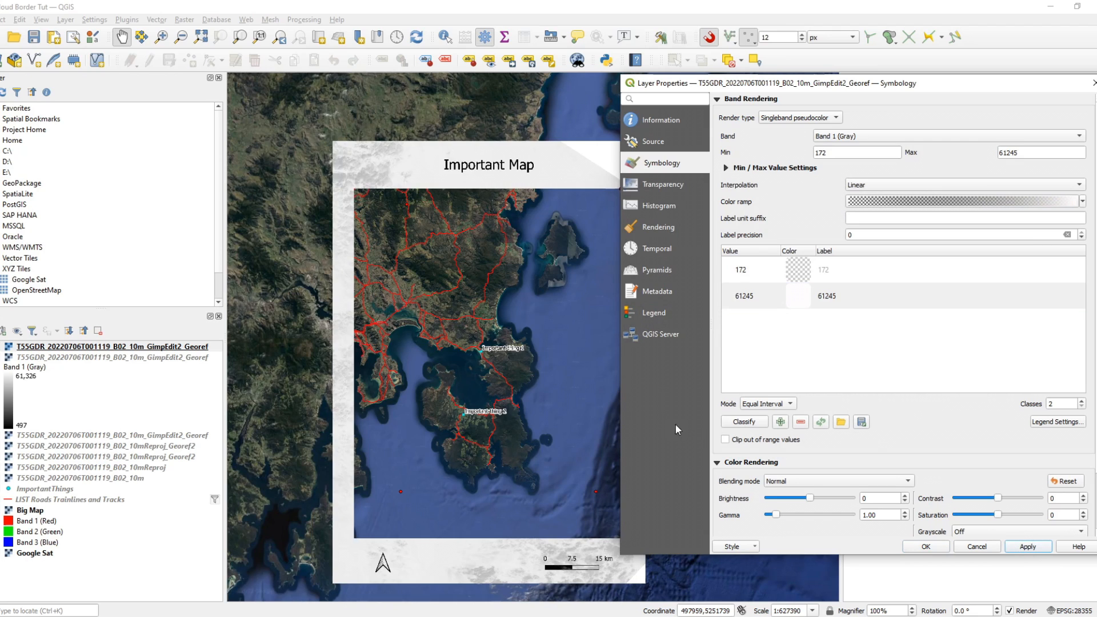
Set the upper class value to 15000 and apply the style
{"action": "double_click", "coordinate": [769, 295]}
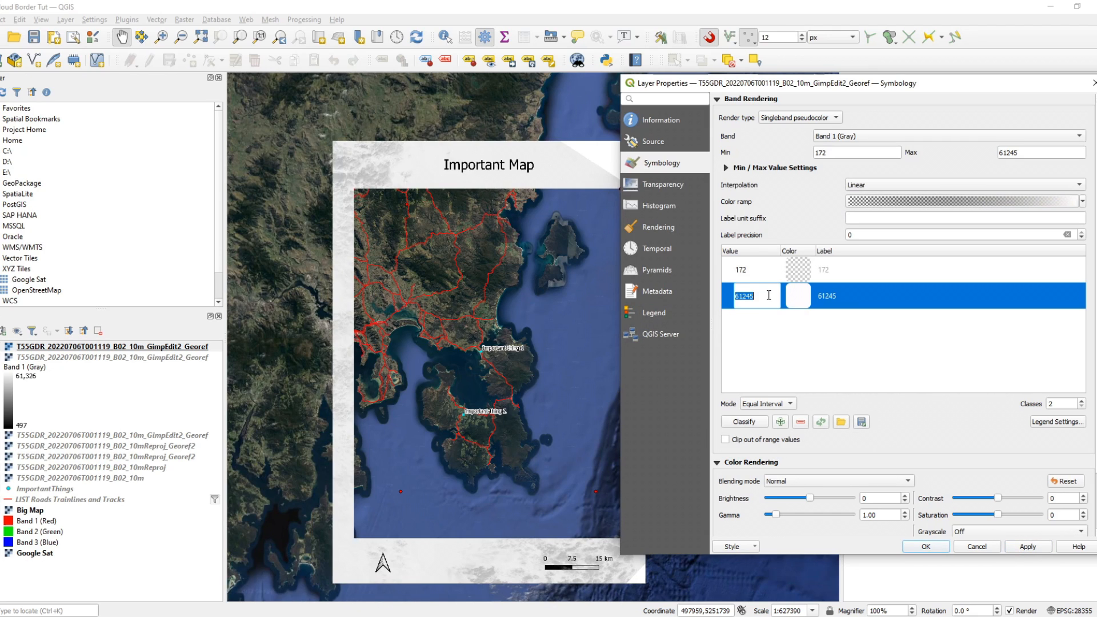
{"action": "type", "text": "15000"}
{"action": "left_click", "coordinate": [763, 275]}
{"action": "left_click", "coordinate": [1012, 547]}
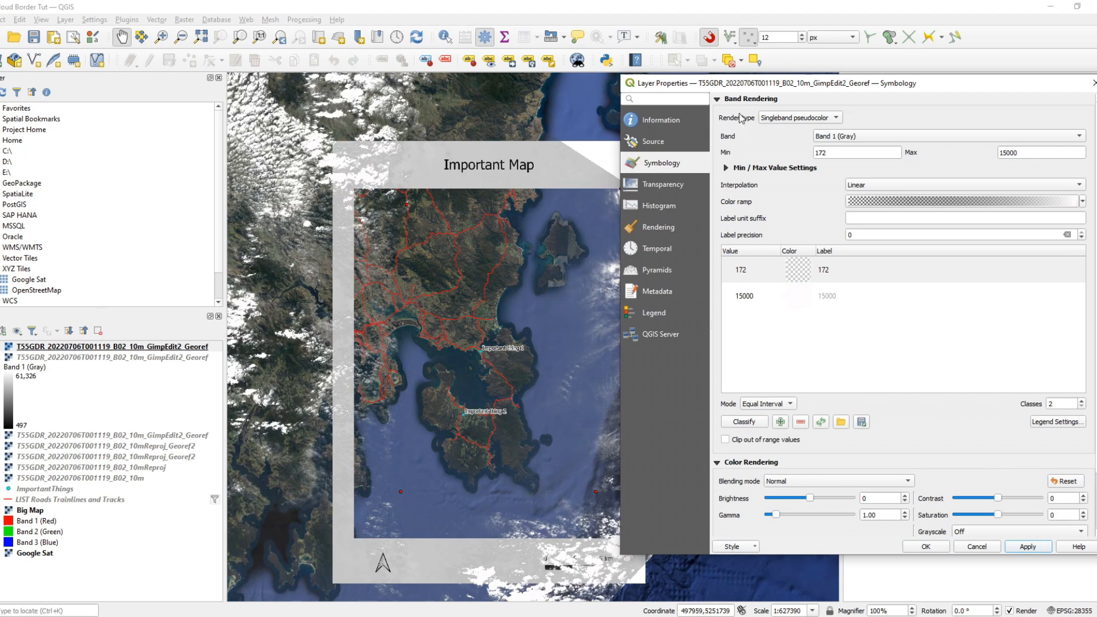
Change the transparent 172 class's colour to #ff00ff, keeping 0% opacity, and apply the style
{"action": "left_click_drag", "start_coordinate": [701, 85], "coordinate": [725, 106]}
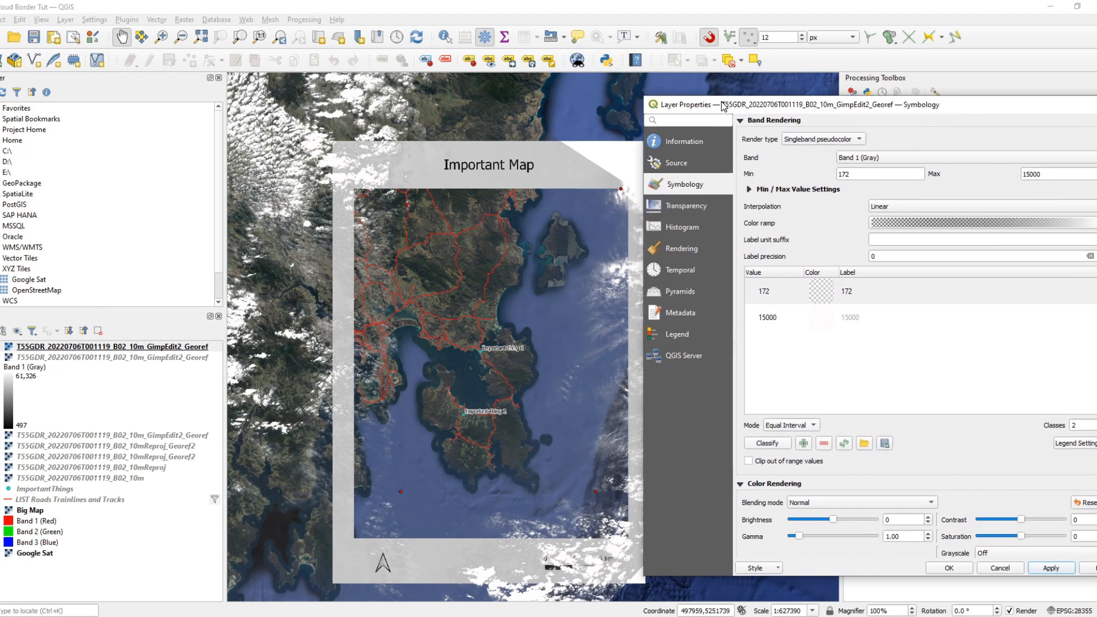
{"action": "double_click", "coordinate": [819, 307]}
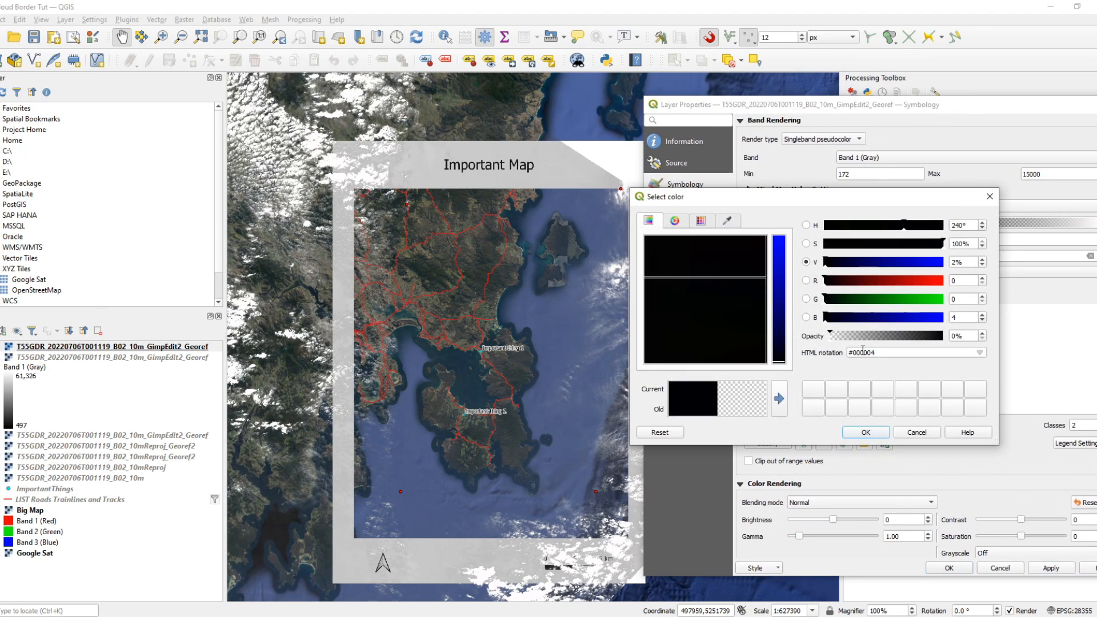
{"action": "left_click_drag", "start_coordinate": [815, 199], "coordinate": [373, 237]}
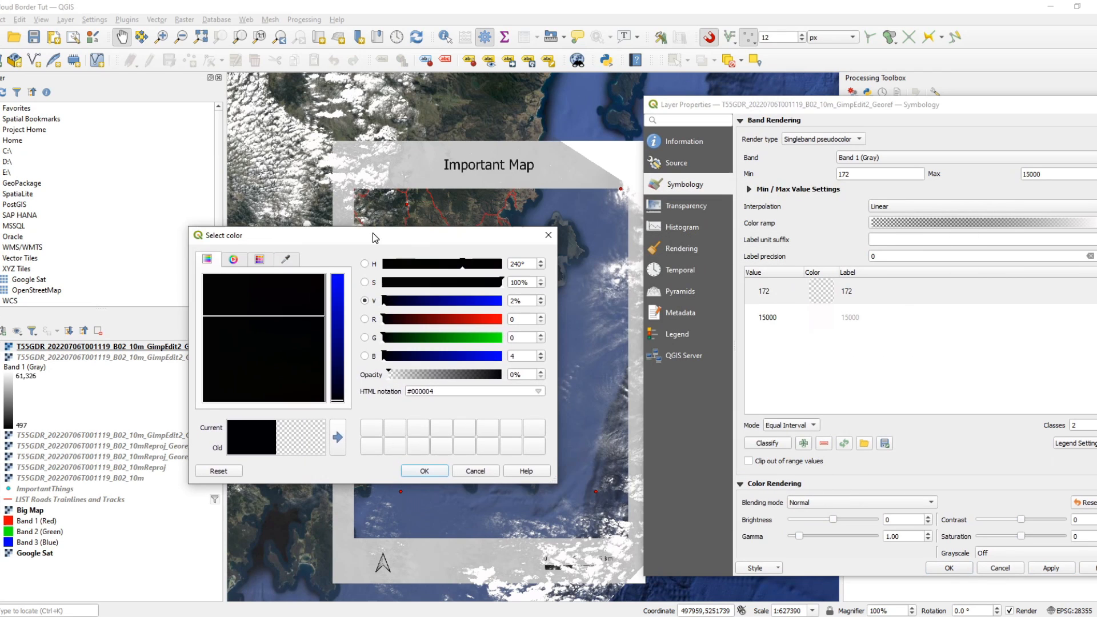
{"action": "left_click_drag", "start_coordinate": [471, 242], "coordinate": [675, 294]}
{"action": "left_click_drag", "start_coordinate": [663, 362], "coordinate": [726, 385]}
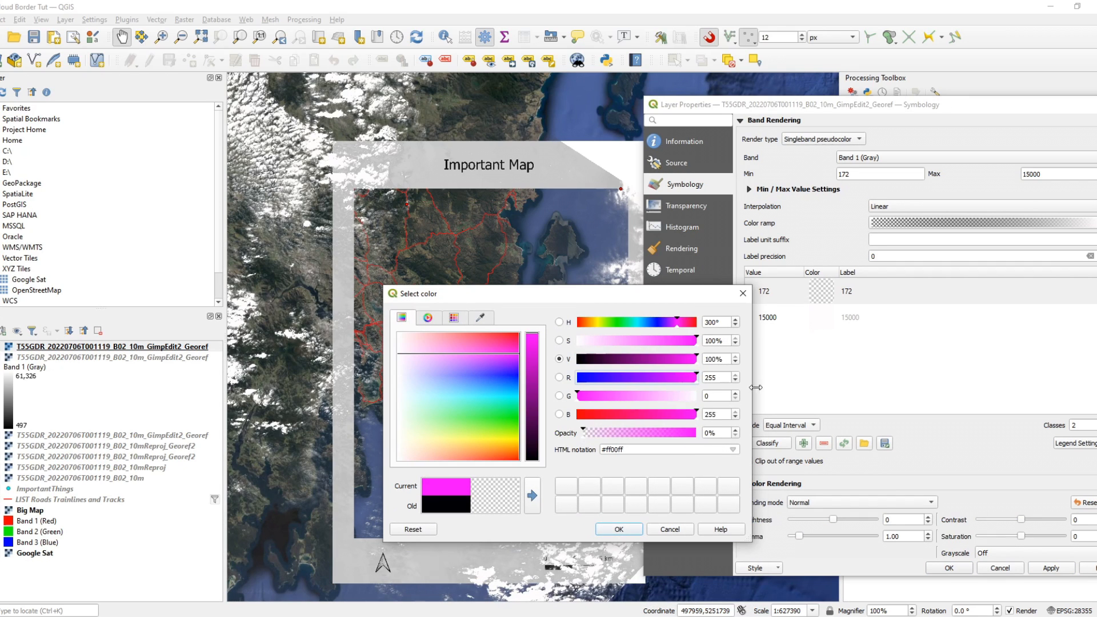
{"action": "left_click", "coordinate": [619, 529]}
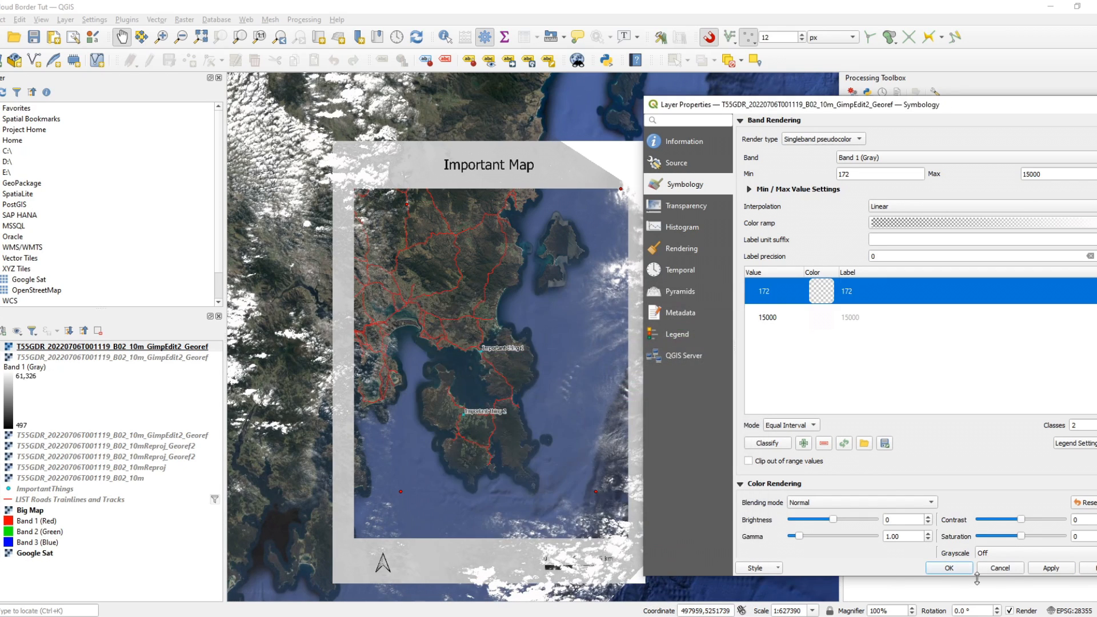
{"action": "left_click", "coordinate": [1041, 567]}
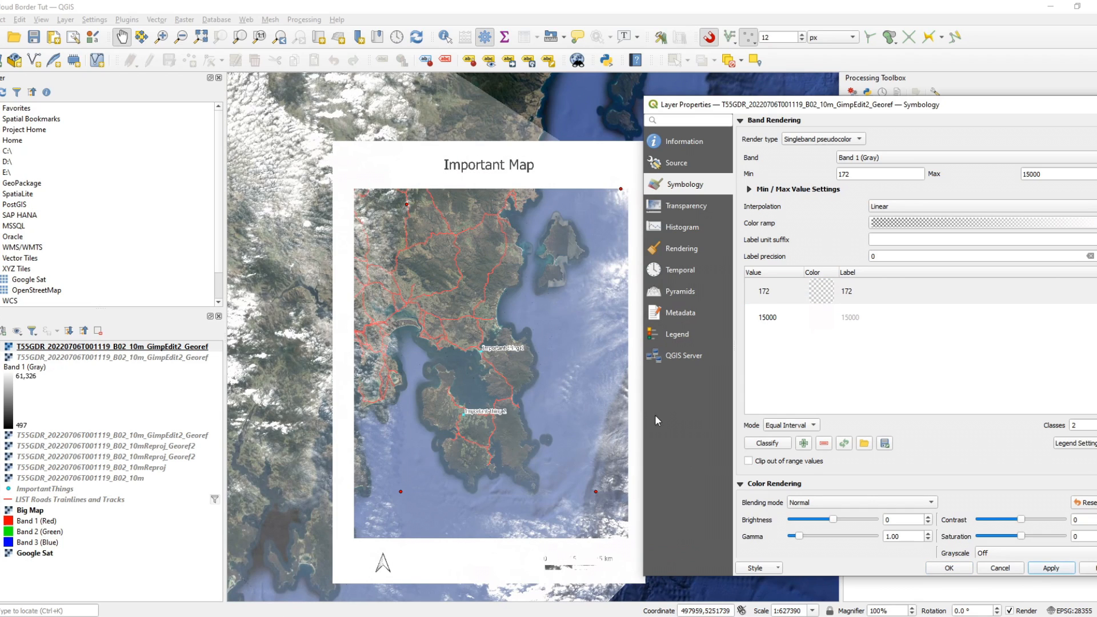
Set the lower class value to 500 and apply the style
{"action": "double_click", "coordinate": [769, 291]}
{"action": "type", "text": "500"}
{"action": "left_click", "coordinate": [1066, 574]}
Set the lower class value to 7000, apply the style and close the layer properties
{"action": "left_click", "coordinate": [785, 298]}
{"action": "double_click", "coordinate": [784, 293]}
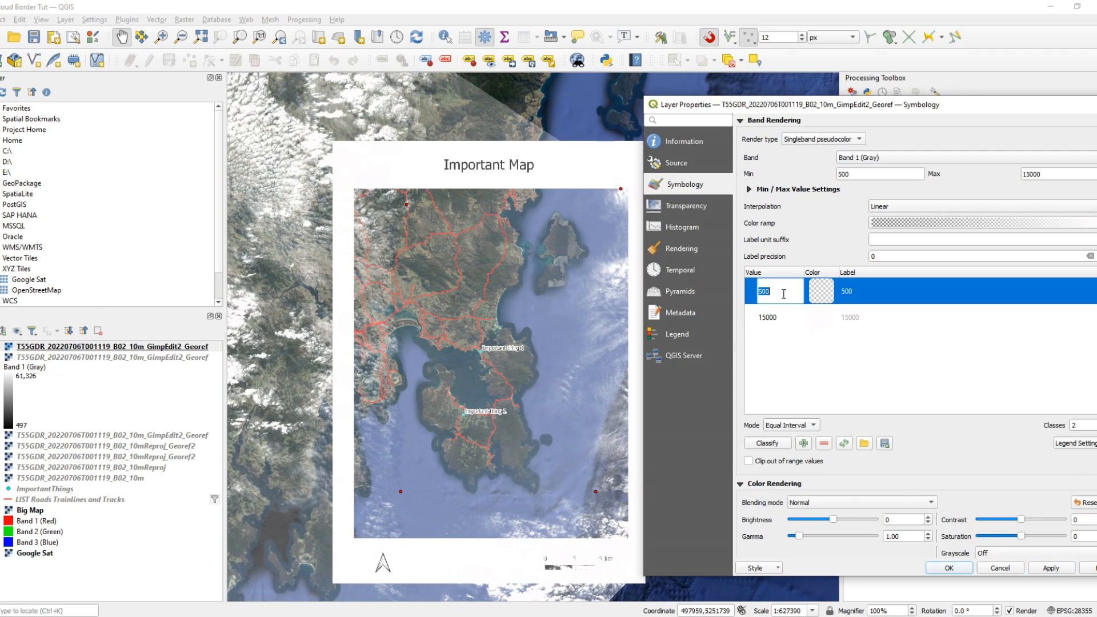
{"action": "type", "text": "7000"}
{"action": "left_click", "coordinate": [1056, 570]}
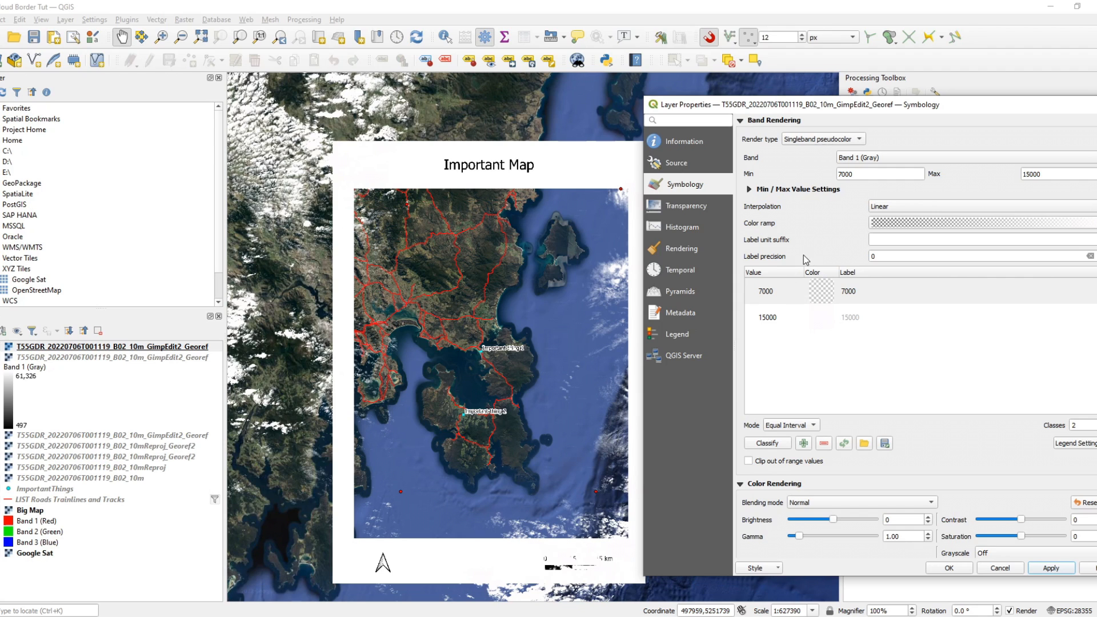
{"action": "left_click", "coordinate": [950, 568]}
Open the symbology properties of the topmost GimpEdit2_Georef layer and arrange the dialog so the map's cloud area stays visible
{"action": "scroll", "coordinate": [587, 371], "scroll_direction": "up", "scroll_amount": 2}
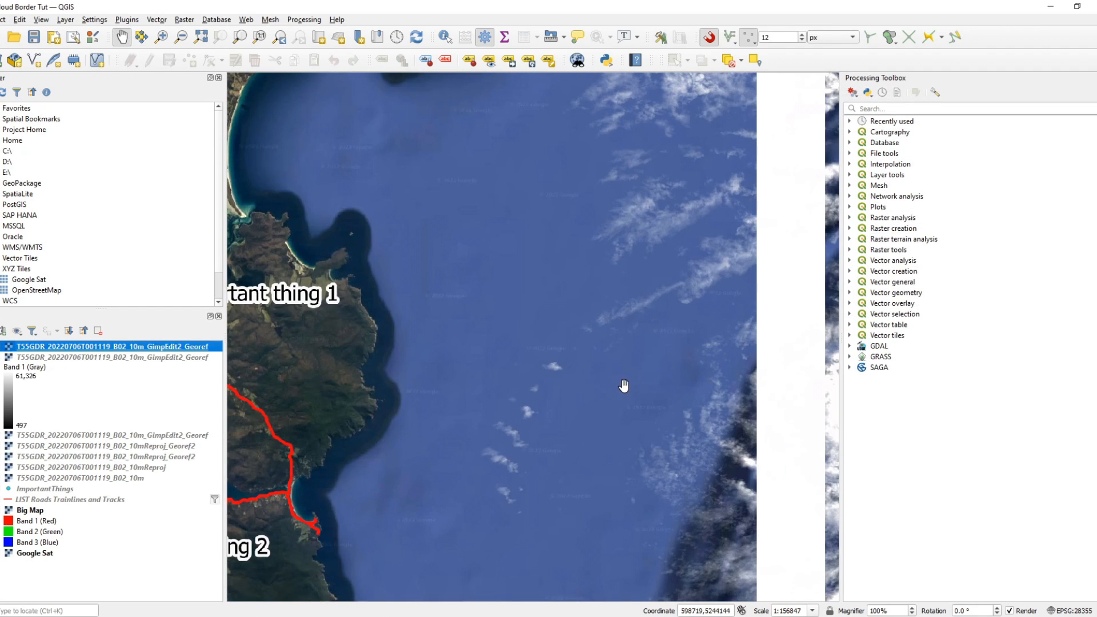
{"action": "right_click", "coordinate": [155, 346]}
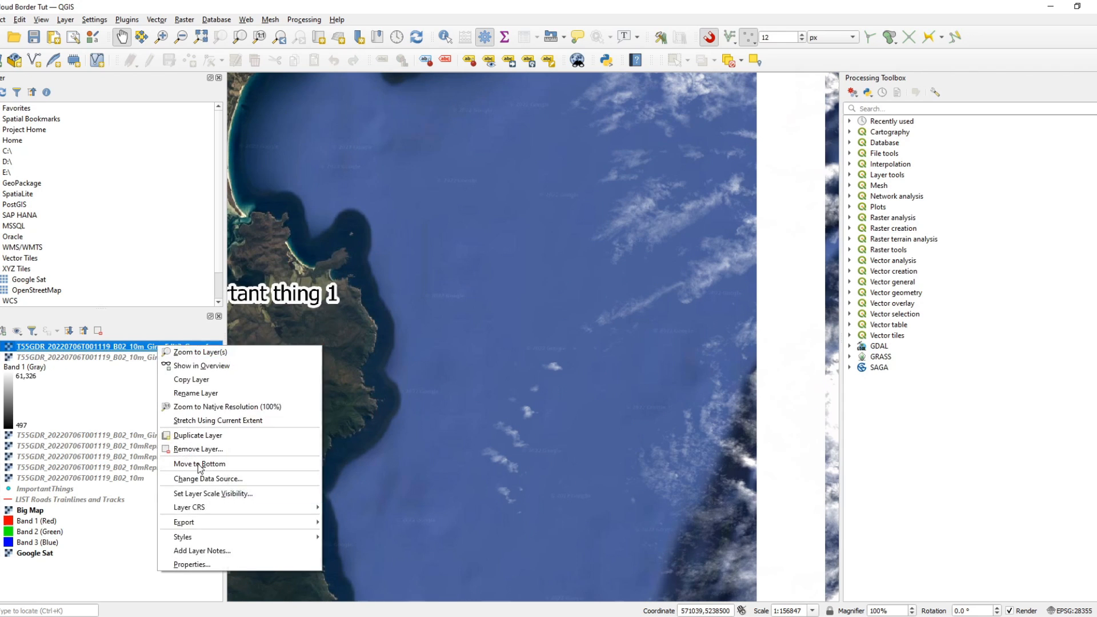
{"action": "left_click", "coordinate": [189, 565]}
{"action": "left_click_drag", "start_coordinate": [766, 106], "coordinate": [120, 112]}
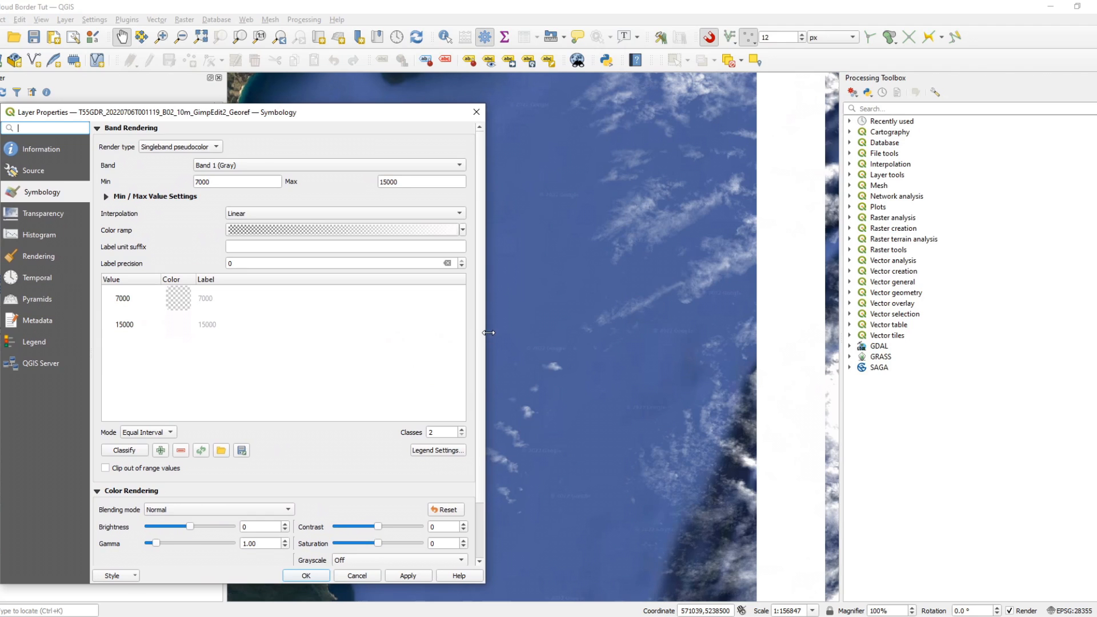
{"action": "left_click_drag", "start_coordinate": [489, 333], "coordinate": [419, 331]}
{"action": "left_click_drag", "start_coordinate": [245, 117], "coordinate": [272, 90]}
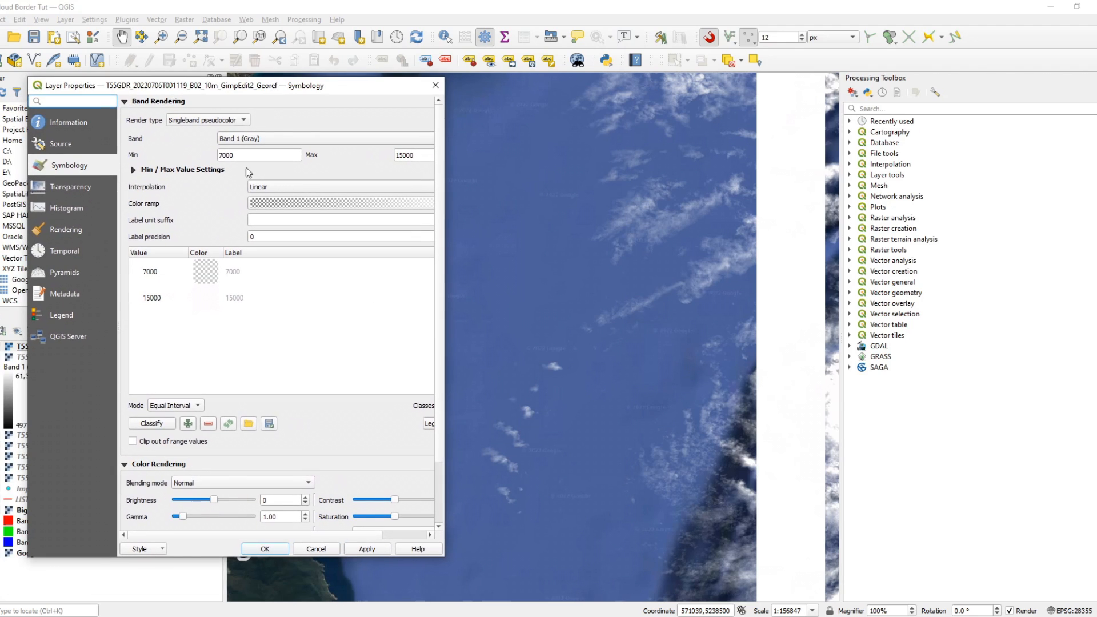
Set the lower class value to 3000 and apply the style
{"action": "double_click", "coordinate": [159, 277]}
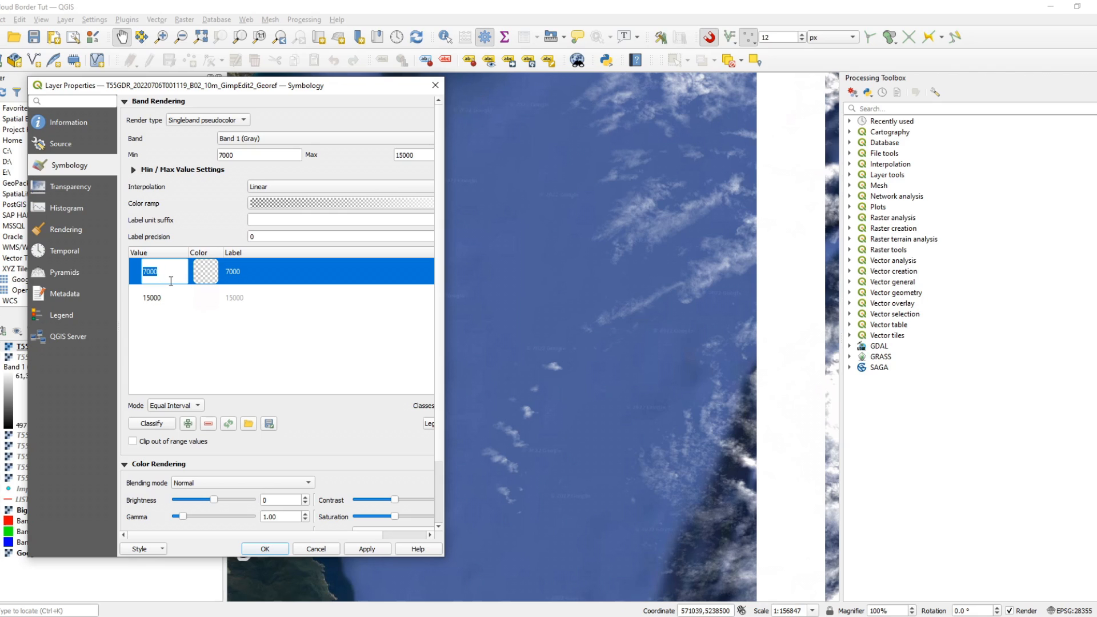
{"action": "type", "text": "3000"}
{"action": "left_click", "coordinate": [367, 548]}
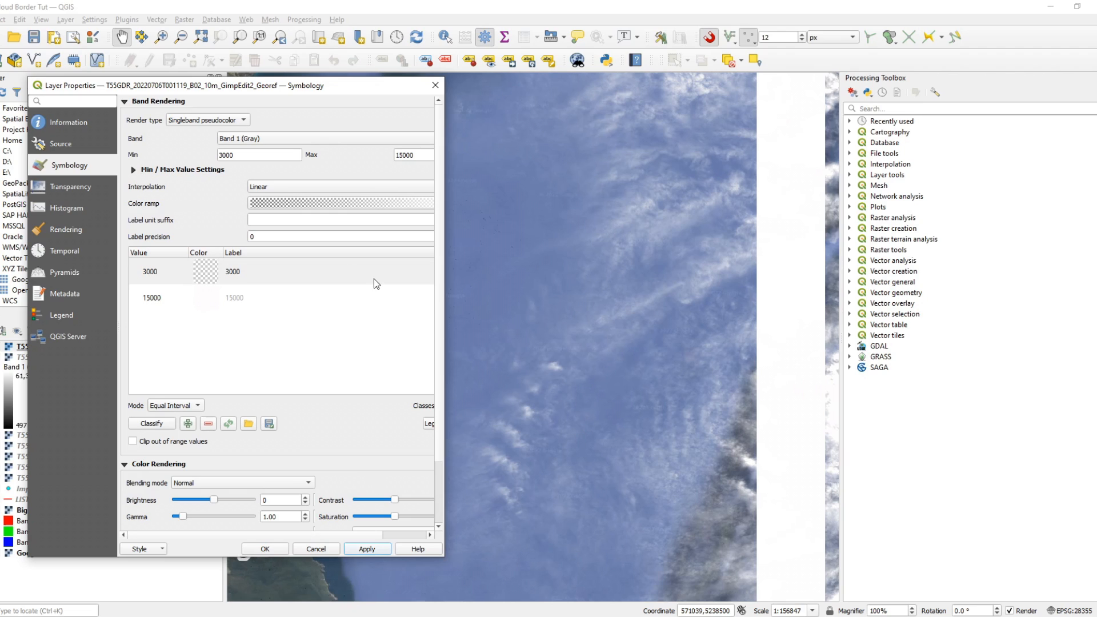
Set the lower class value to 5000 and apply the style
{"action": "double_click", "coordinate": [173, 272]}
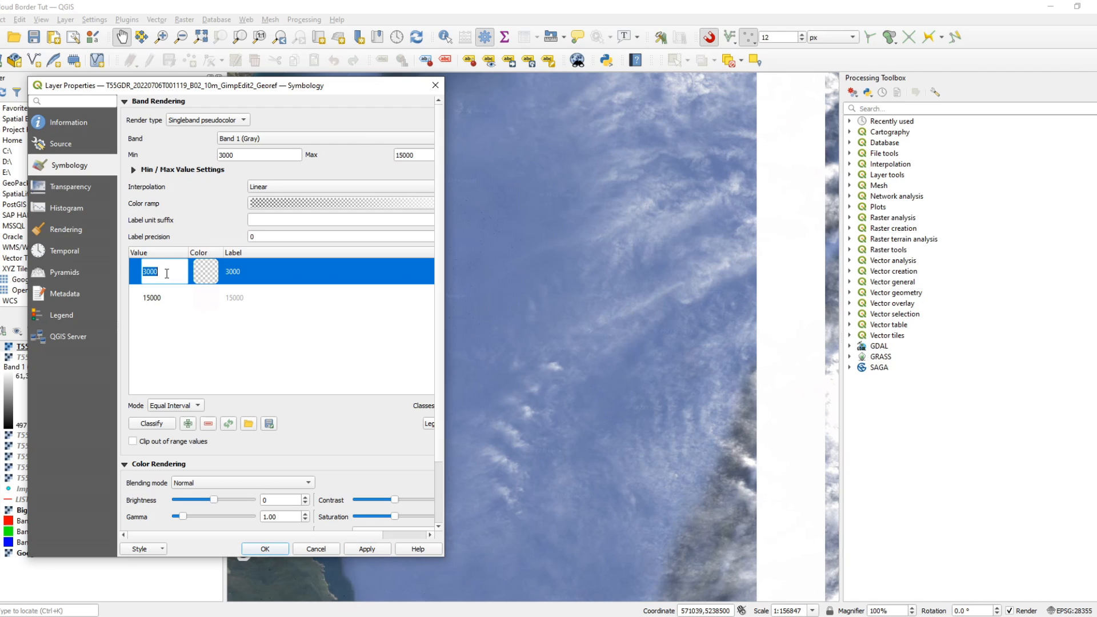
{"action": "type", "text": "5000"}
{"action": "left_click", "coordinate": [382, 549]}
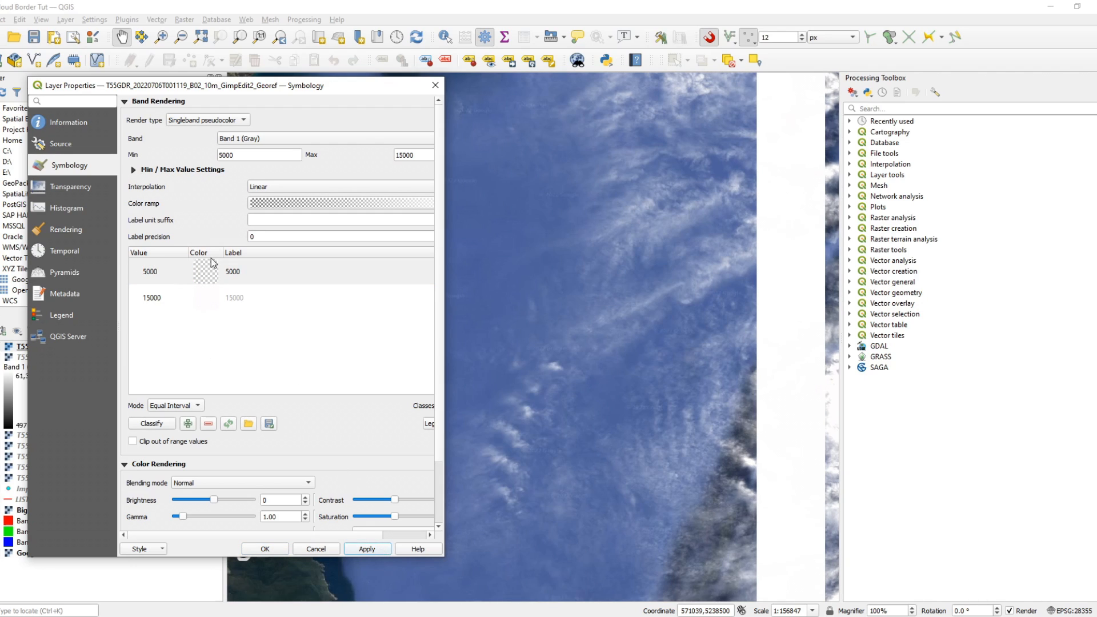
Set the lower class value to 6000 and apply the style
{"action": "double_click", "coordinate": [172, 270]}
{"action": "type", "text": "6000"}
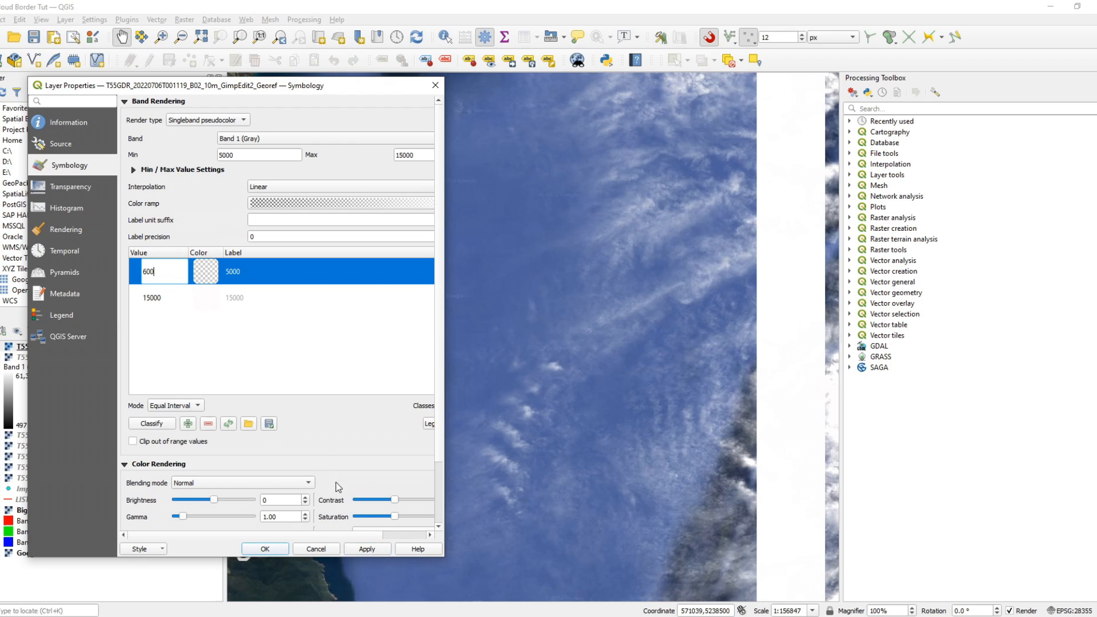
{"action": "left_click", "coordinate": [380, 549]}
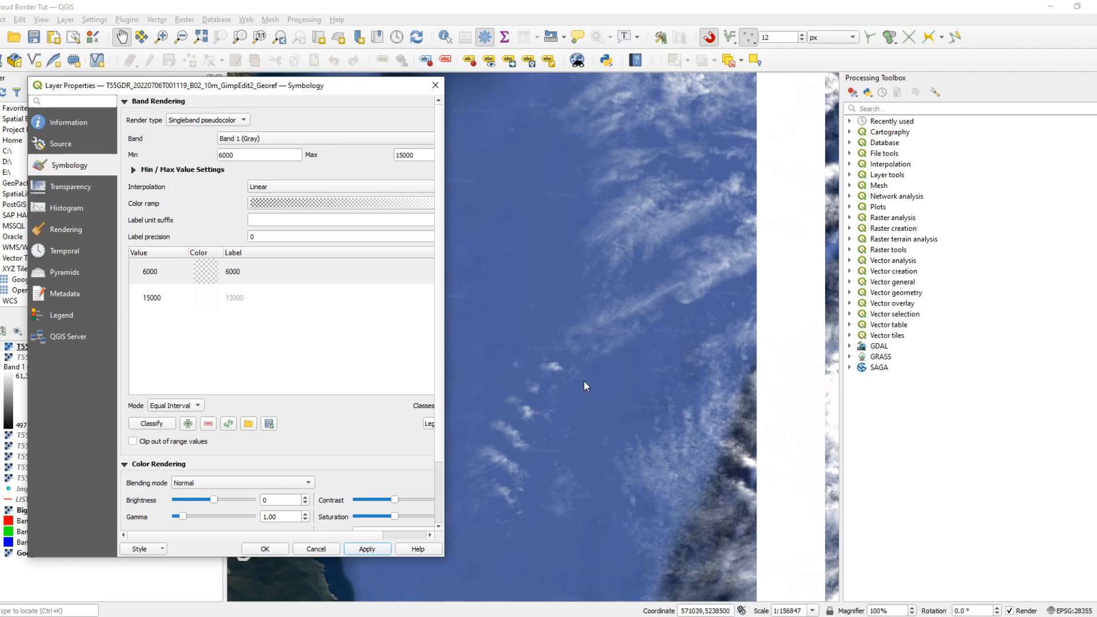
Set the lower class value to 5500, apply the style and close the layer properties
{"action": "double_click", "coordinate": [171, 273]}
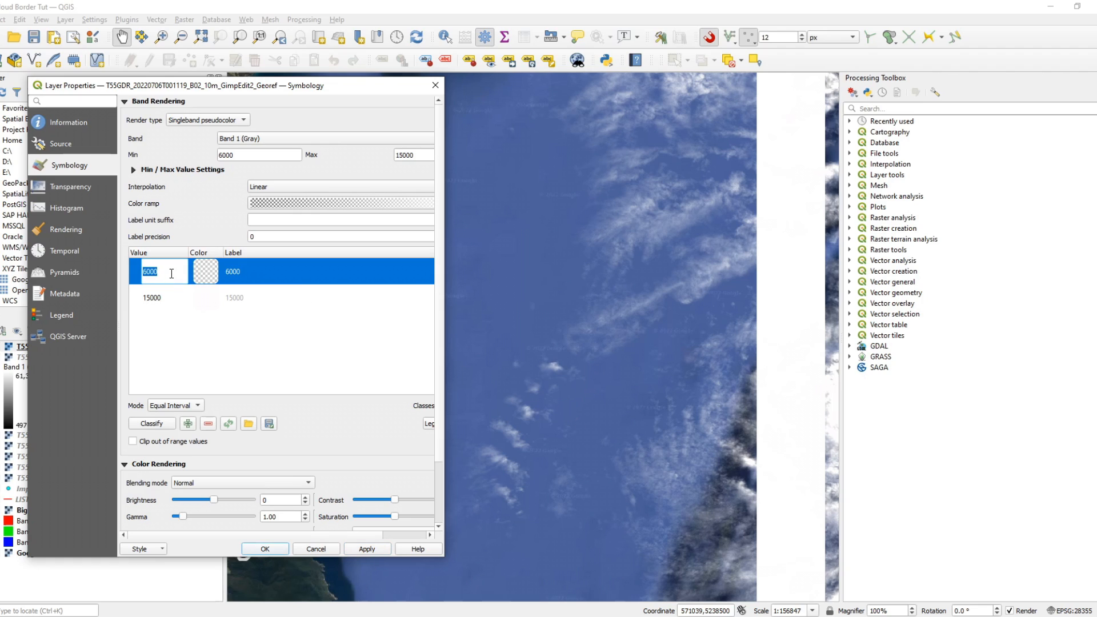
{"action": "type", "text": "5500"}
{"action": "left_click", "coordinate": [379, 549]}
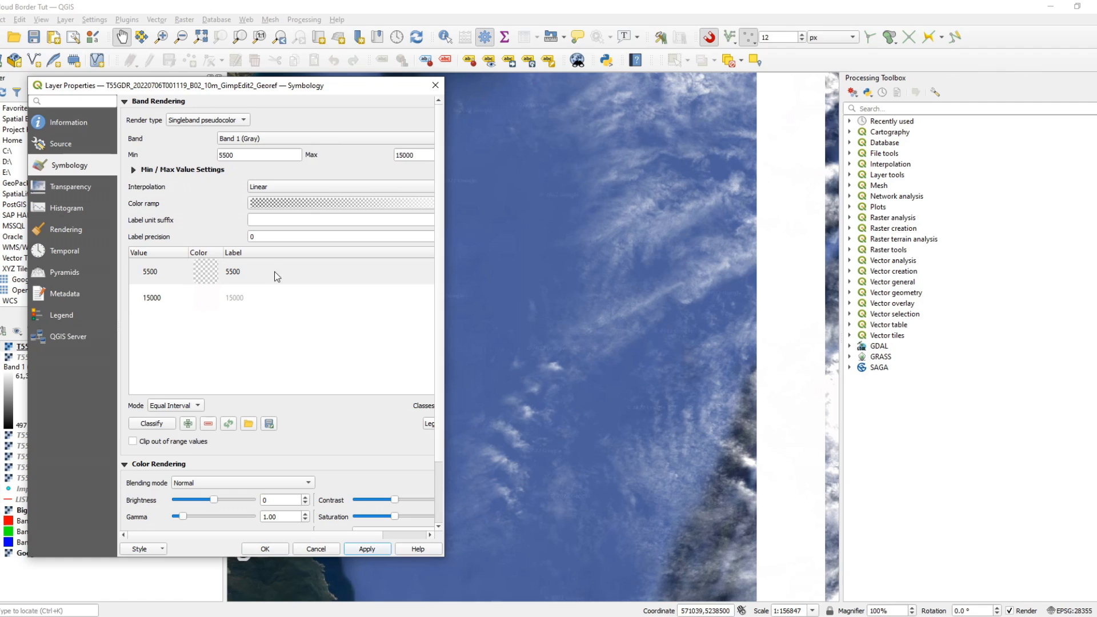
{"action": "left_click", "coordinate": [176, 301]}
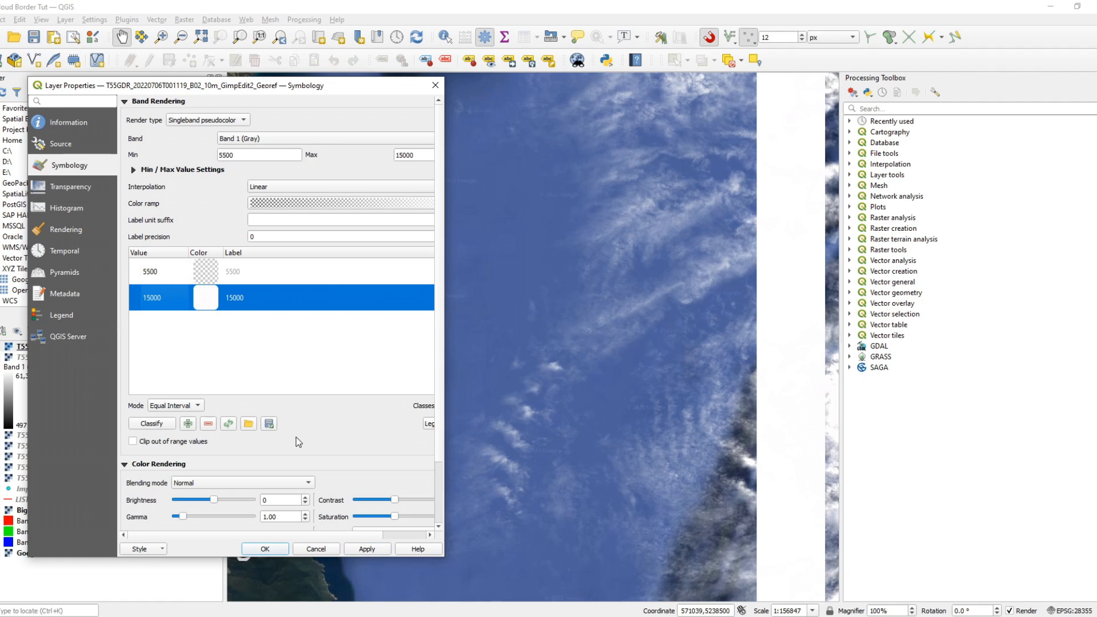
{"action": "left_click", "coordinate": [265, 549]}
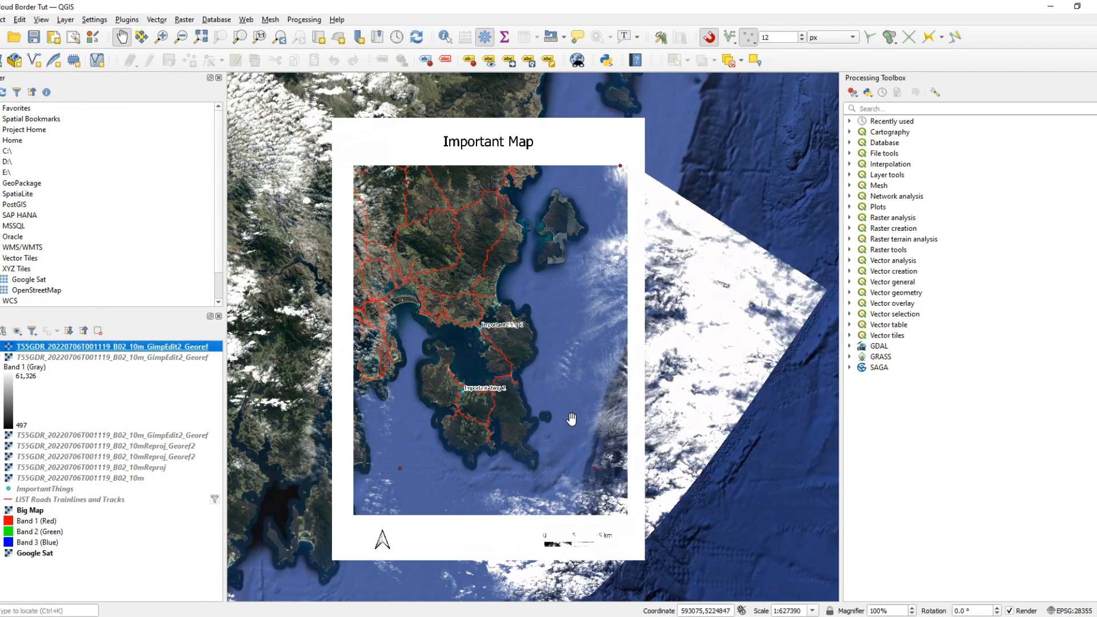
Reopen the symbology properties of the topmost GimpEdit2_Georef layer
{"action": "scroll", "coordinate": [611, 503], "scroll_direction": "up", "scroll_amount": 3}
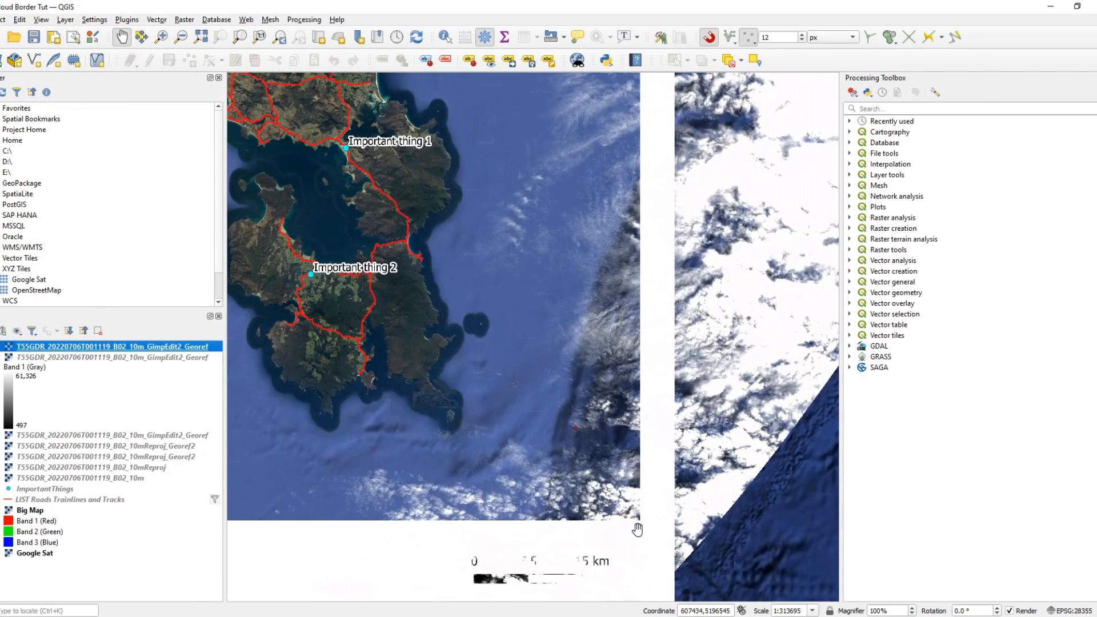
{"action": "scroll", "coordinate": [618, 486], "scroll_direction": "up", "scroll_amount": 1}
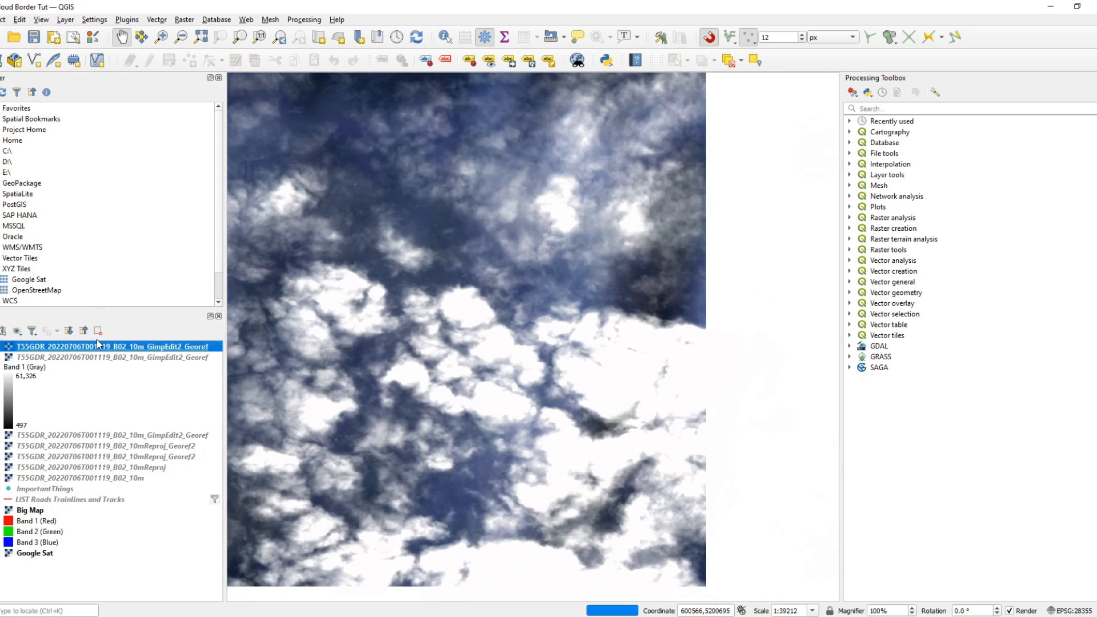
{"action": "right_click", "coordinate": [96, 348]}
{"action": "left_click", "coordinate": [138, 561]}
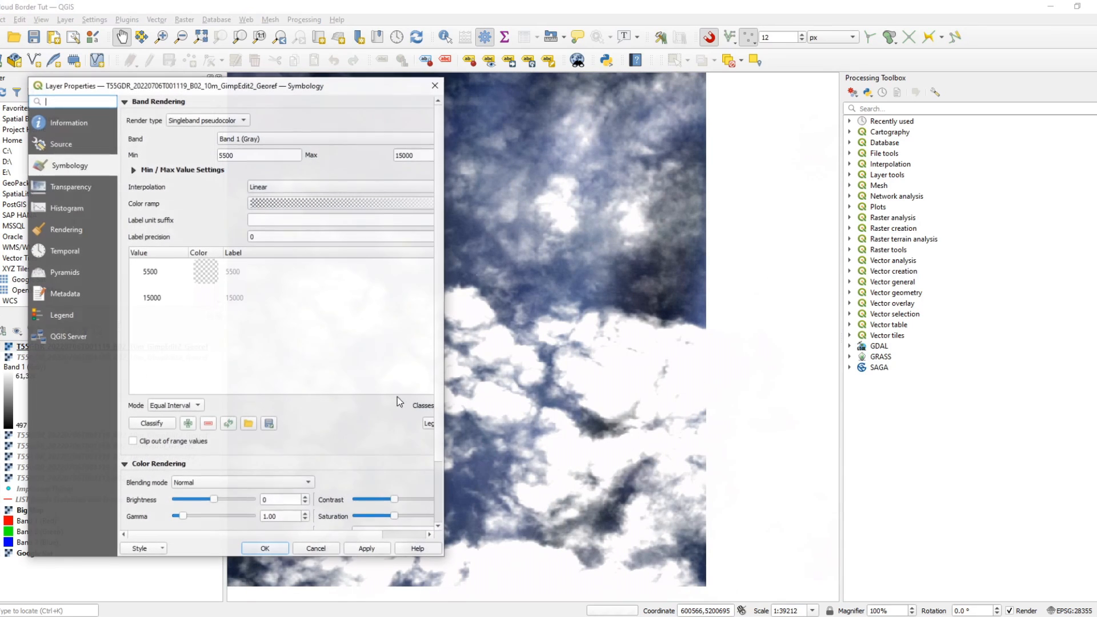
Set the upper class value to 30000 and apply the style
{"action": "double_click", "coordinate": [155, 296]}
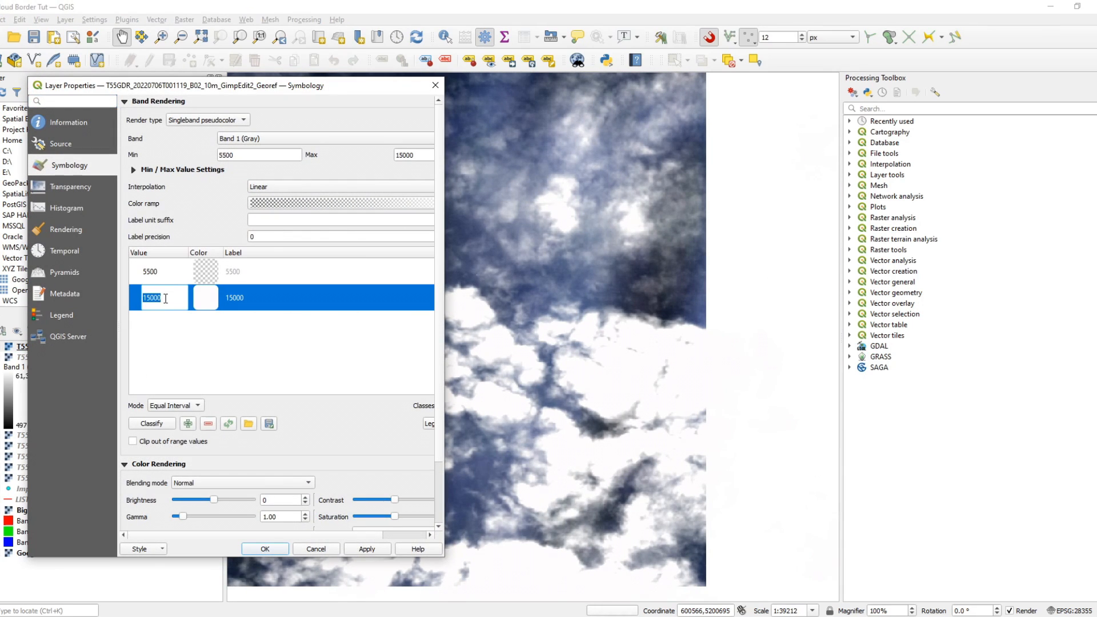
{"action": "type", "text": "30000"}
{"action": "left_click", "coordinate": [372, 548]}
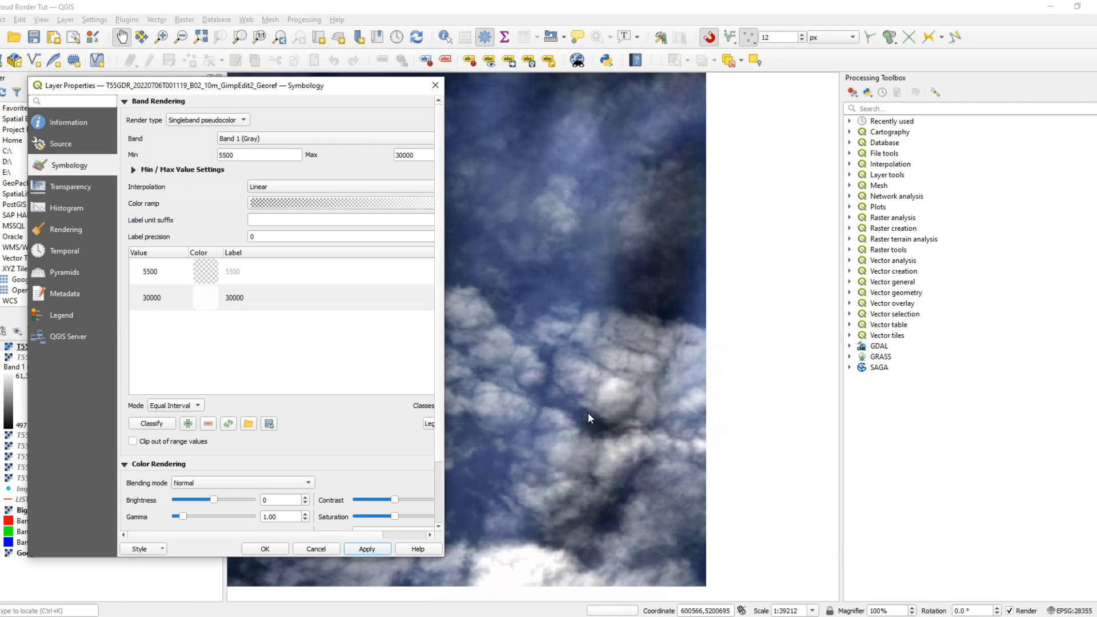
Set the upper class value to 13000, apply the style and close the layer properties
{"action": "double_click", "coordinate": [176, 298]}
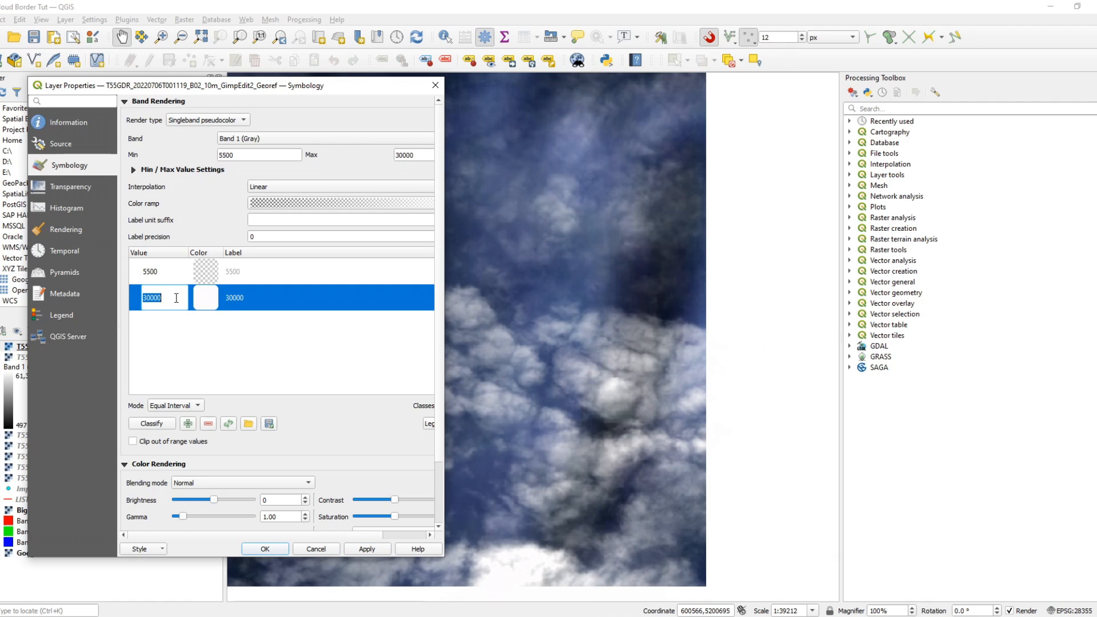
{"action": "type", "text": "15"}
{"action": "type", "text": "1"}
{"action": "type", "text": "3000"}
{"action": "left_click", "coordinate": [368, 548]}
{"action": "left_click", "coordinate": [277, 550]}
Reopen the topmost GimpEdit2_Georef layer's symbology, set the lower class value to 5200, apply the style and widen the dialog
{"action": "scroll", "coordinate": [640, 471], "scroll_direction": "down", "scroll_amount": 3}
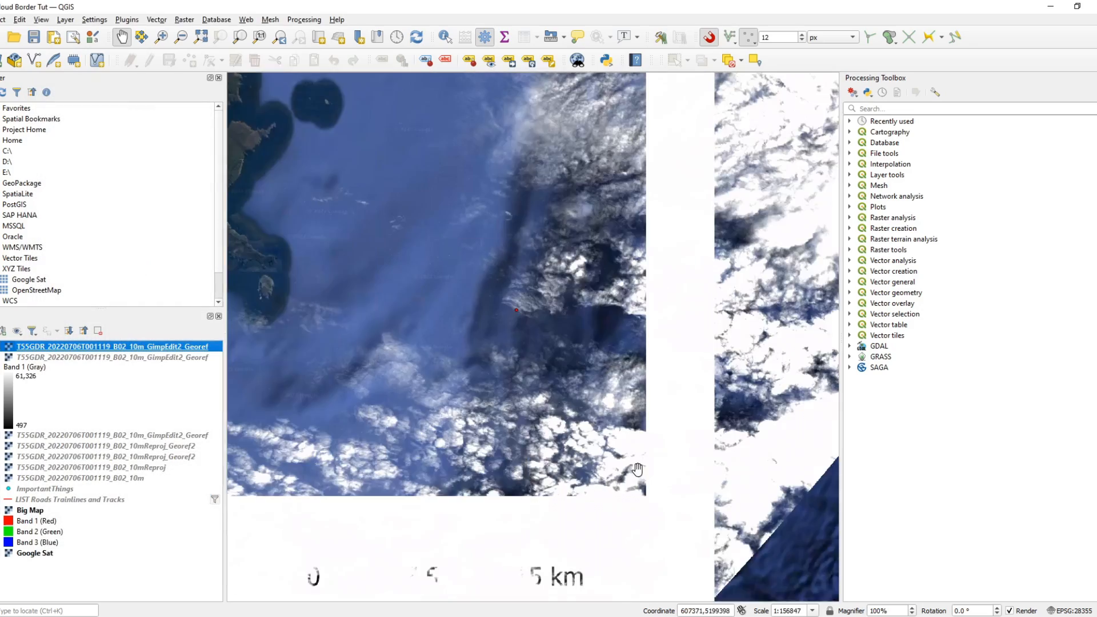
{"action": "scroll", "coordinate": [640, 471], "scroll_direction": "down", "scroll_amount": 1}
{"action": "left_click_drag", "start_coordinate": [543, 386], "coordinate": [546, 428]}
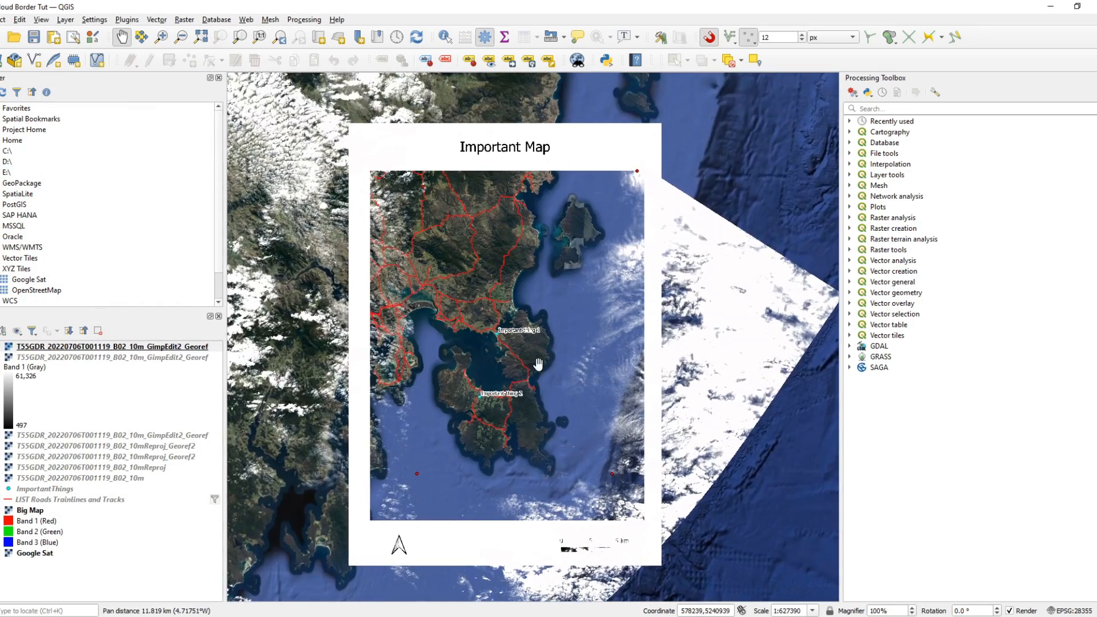
{"action": "scroll", "coordinate": [539, 365], "scroll_direction": "up", "scroll_amount": 1}
{"action": "scroll", "coordinate": [572, 344], "scroll_direction": "down", "scroll_amount": 1}
{"action": "scroll", "coordinate": [604, 443], "scroll_direction": "up", "scroll_amount": 1}
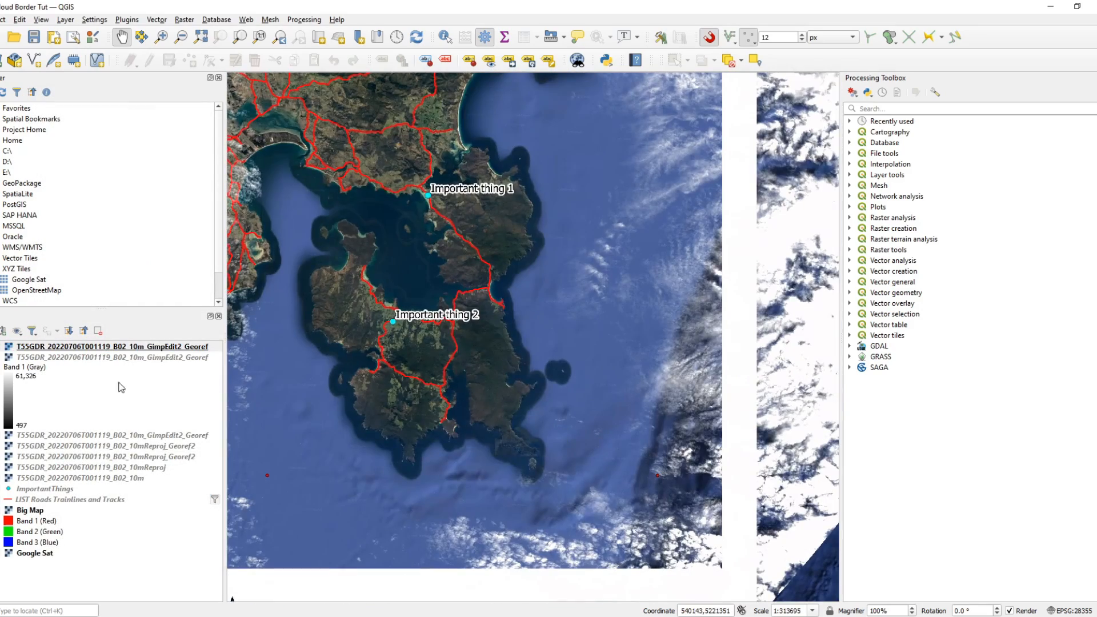
{"action": "right_click", "coordinate": [85, 352]}
{"action": "left_click", "coordinate": [160, 571]}
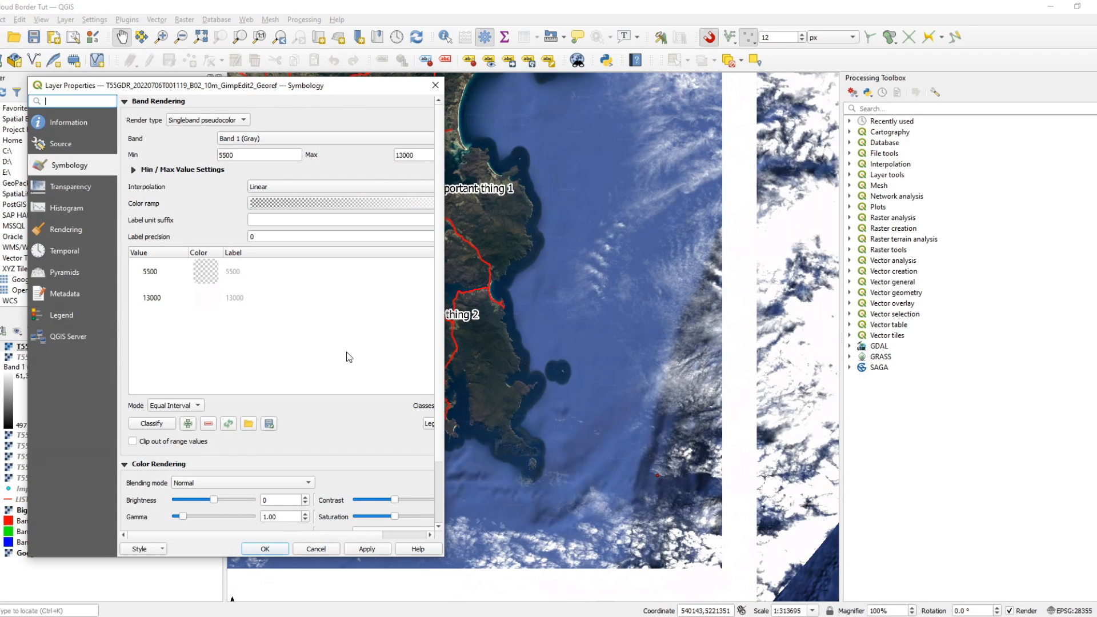
{"action": "double_click", "coordinate": [163, 280]}
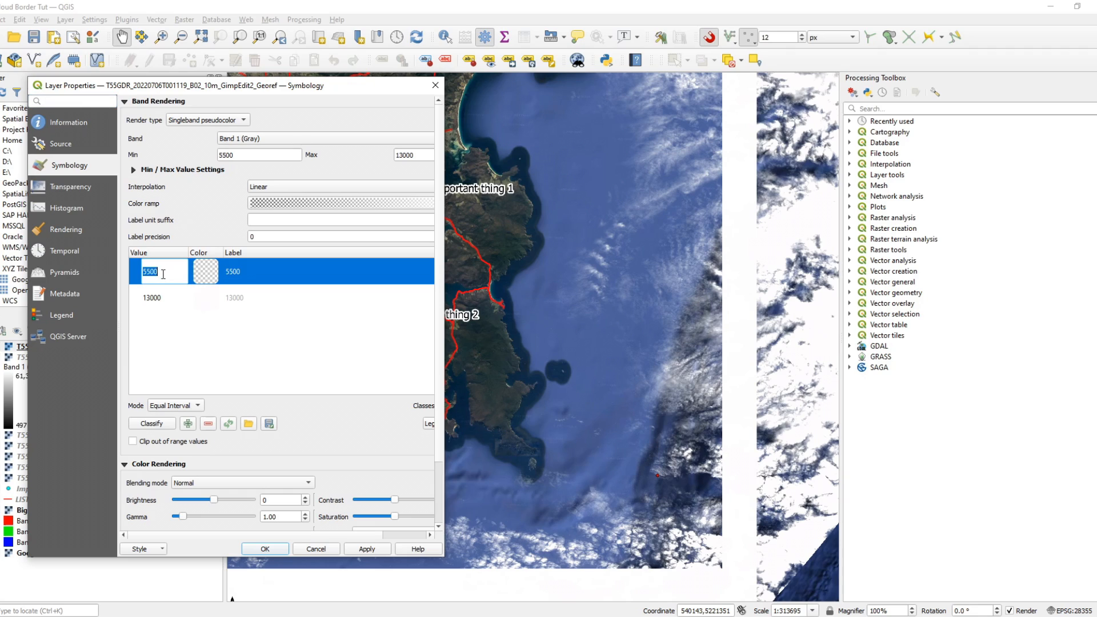
{"action": "left_click_drag", "start_coordinate": [146, 273], "coordinate": [158, 275]}
{"action": "type", "text": "200"}
{"action": "left_click", "coordinate": [377, 550]}
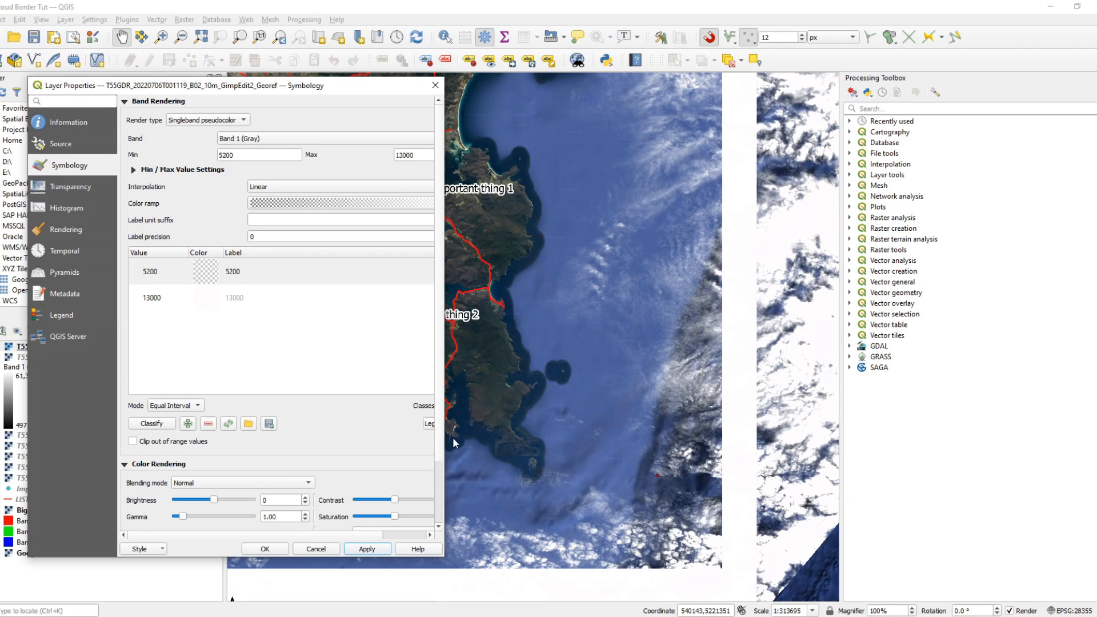
{"action": "left_click_drag", "start_coordinate": [446, 436], "coordinate": [692, 429]}
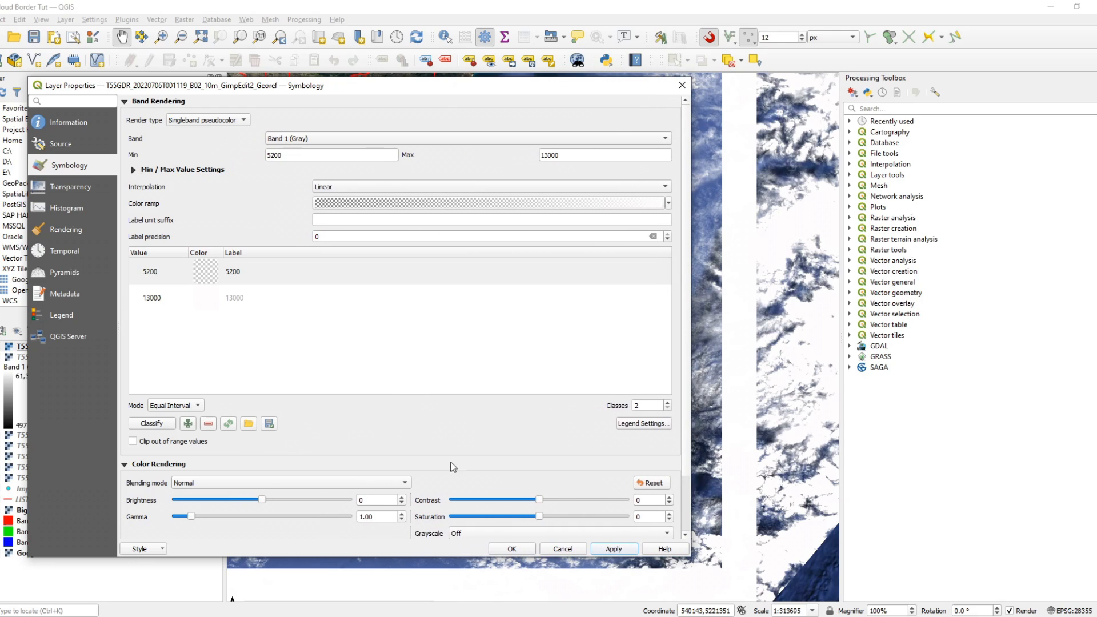
Narrow the layer properties dialog to uncover the map, set the layer's gamma to 1.2 and apply the style
{"action": "left_click", "coordinate": [381, 517]}
{"action": "left_click_drag", "start_coordinate": [692, 320], "coordinate": [478, 317]}
{"action": "type", "text": "1.2"}
{"action": "left_click", "coordinate": [402, 550]}
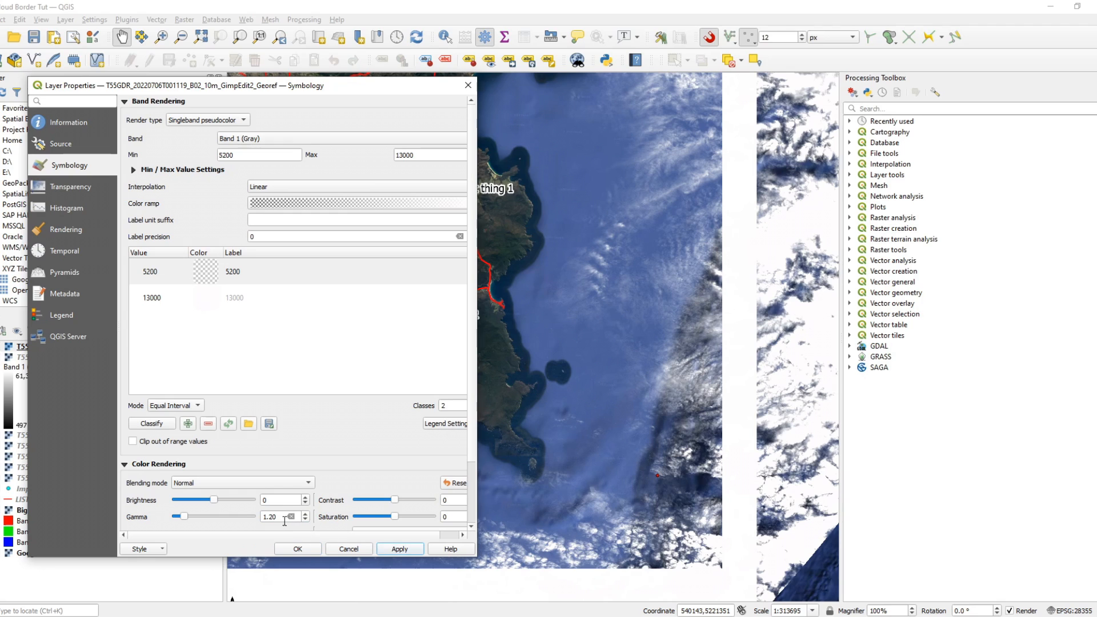
Set the layer's gamma to 2, apply the style, close the layer properties and check the cloud border on the map
{"action": "left_click_drag", "start_coordinate": [282, 517], "coordinate": [265, 522]}
{"action": "type", "text": "2"}
{"action": "left_click", "coordinate": [399, 549]}
{"action": "left_click", "coordinate": [367, 550]}
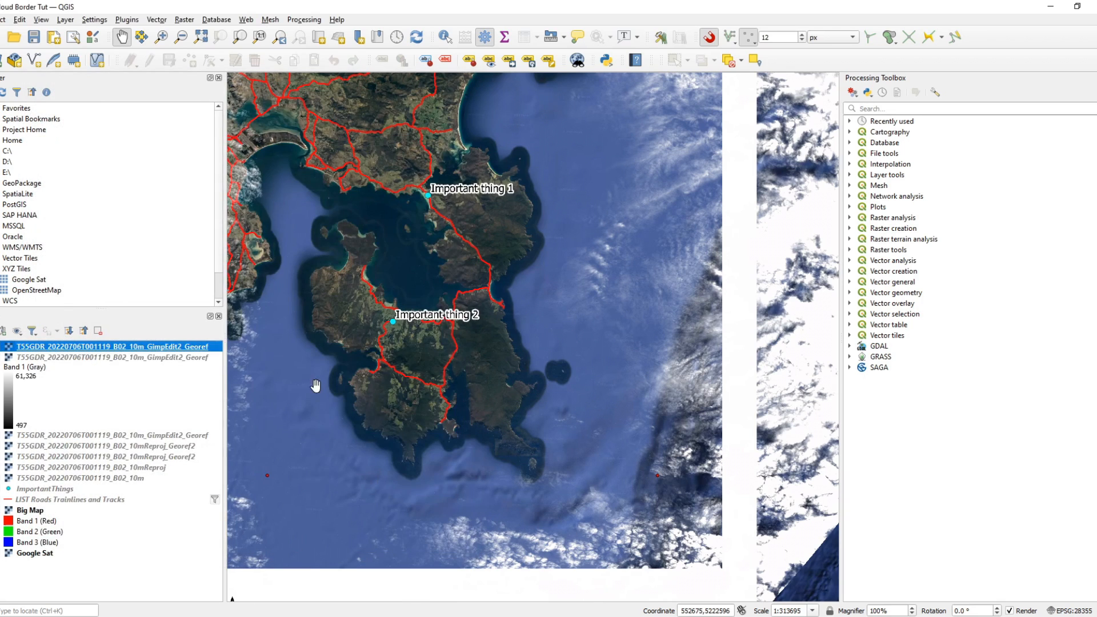
{"action": "scroll", "coordinate": [553, 437], "scroll_direction": "down", "scroll_amount": 1}
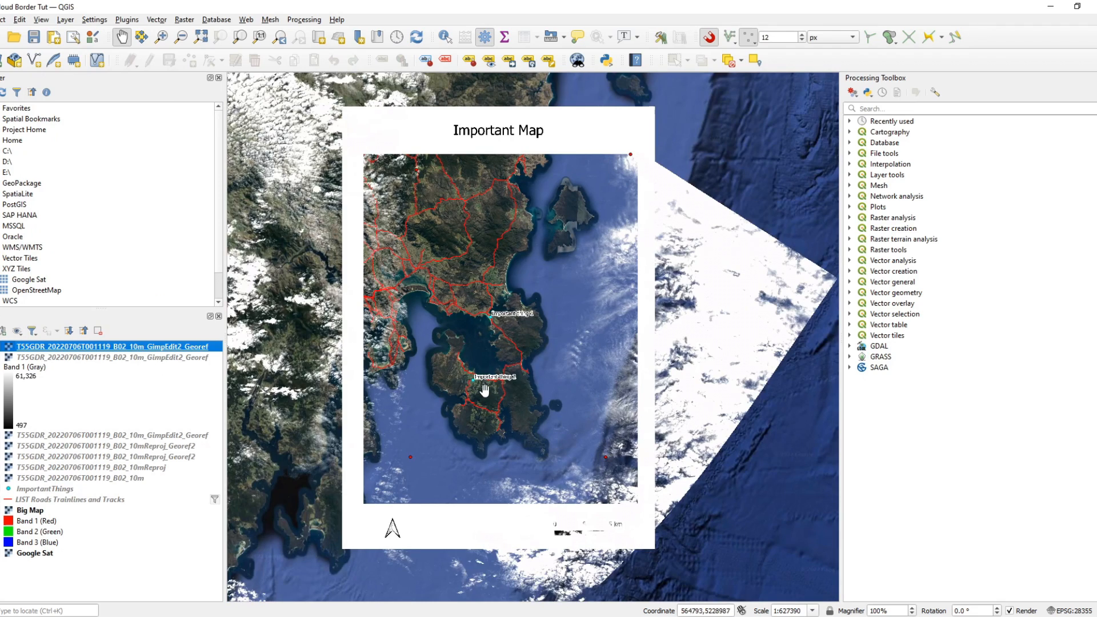
{"action": "scroll", "coordinate": [531, 400], "scroll_direction": "up", "scroll_amount": 1}
{"action": "scroll", "coordinate": [532, 400], "scroll_direction": "down", "scroll_amount": 1}
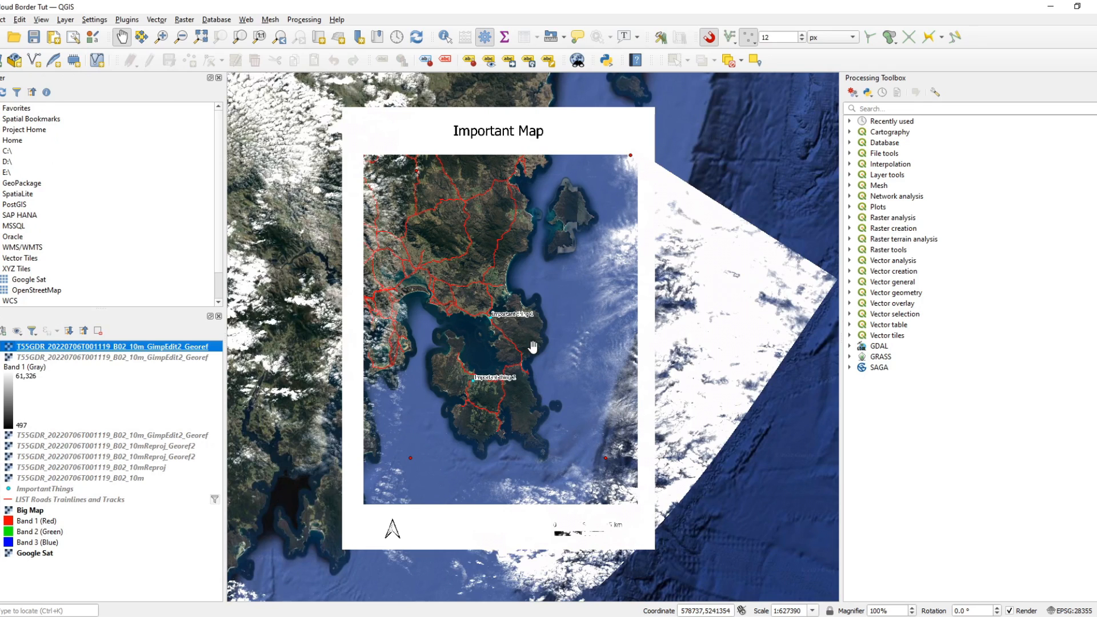
Move the topmost GimpEdit2_Georef layer below the LIST Roads Trainlines and Tracks layer, directly above Big Map, and check the map
{"action": "left_click_drag", "start_coordinate": [63, 347], "coordinate": [106, 504]}
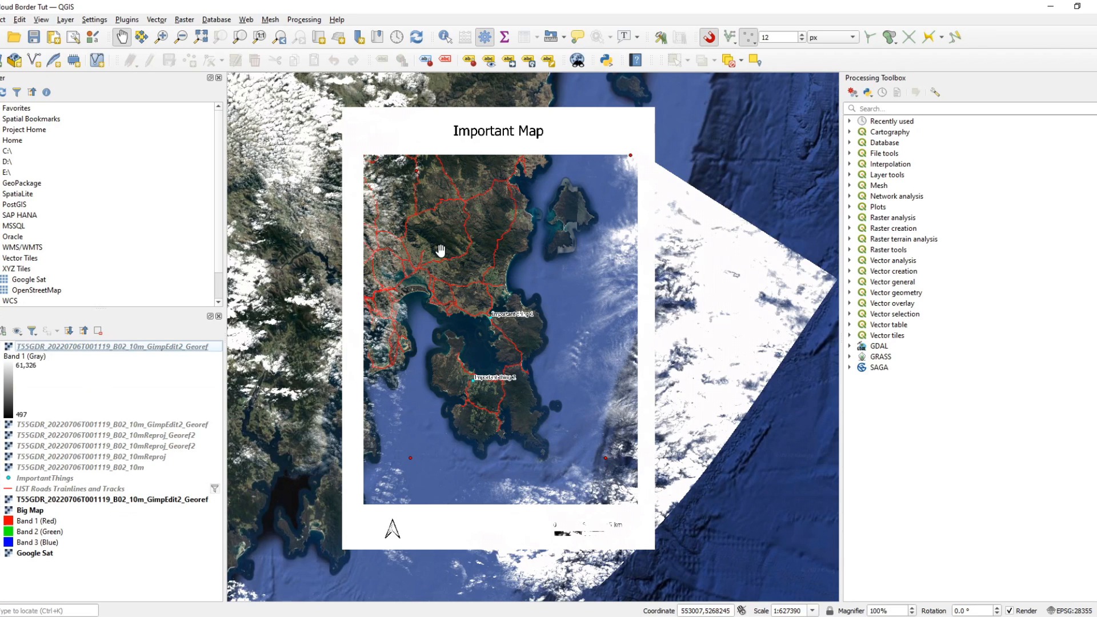
{"action": "scroll", "coordinate": [438, 250], "scroll_direction": "up", "scroll_amount": 3}
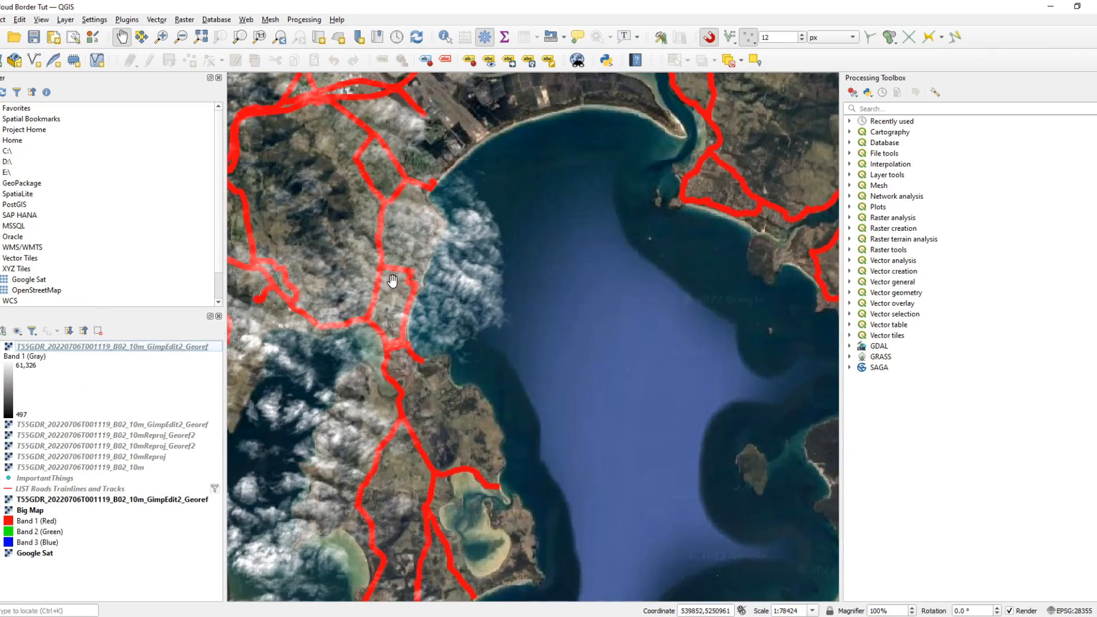
{"action": "scroll", "coordinate": [380, 274], "scroll_direction": "down", "scroll_amount": 2}
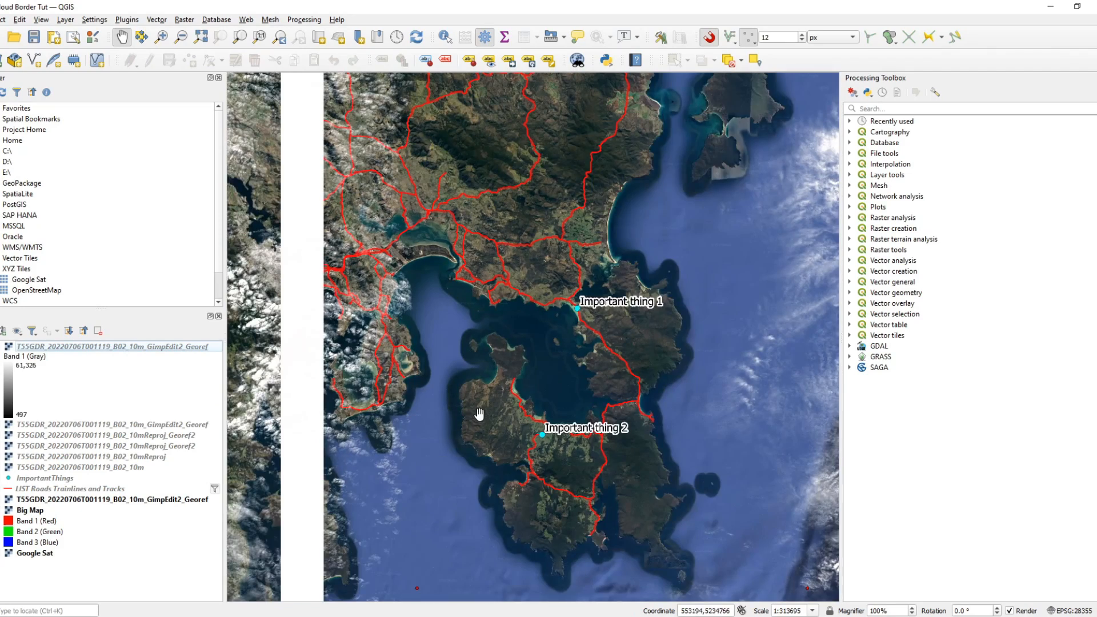
{"action": "scroll", "coordinate": [481, 386], "scroll_direction": "down", "scroll_amount": 1}
{"action": "left_click_drag", "start_coordinate": [586, 368], "coordinate": [572, 367]}
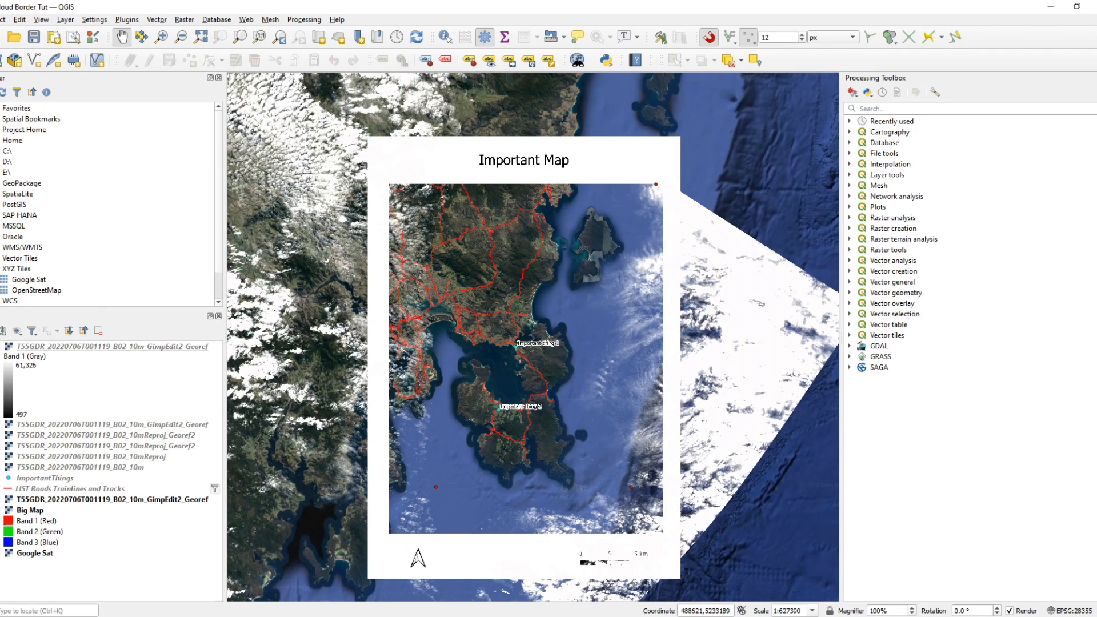
Save the project and open the Big Map print layout
{"action": "left_click", "coordinate": [34, 38]}
{"action": "left_click", "coordinate": [3, 19]}
{"action": "mouse_move", "coordinate": [70, 267]}
{"action": "left_click", "coordinate": [194, 266]}
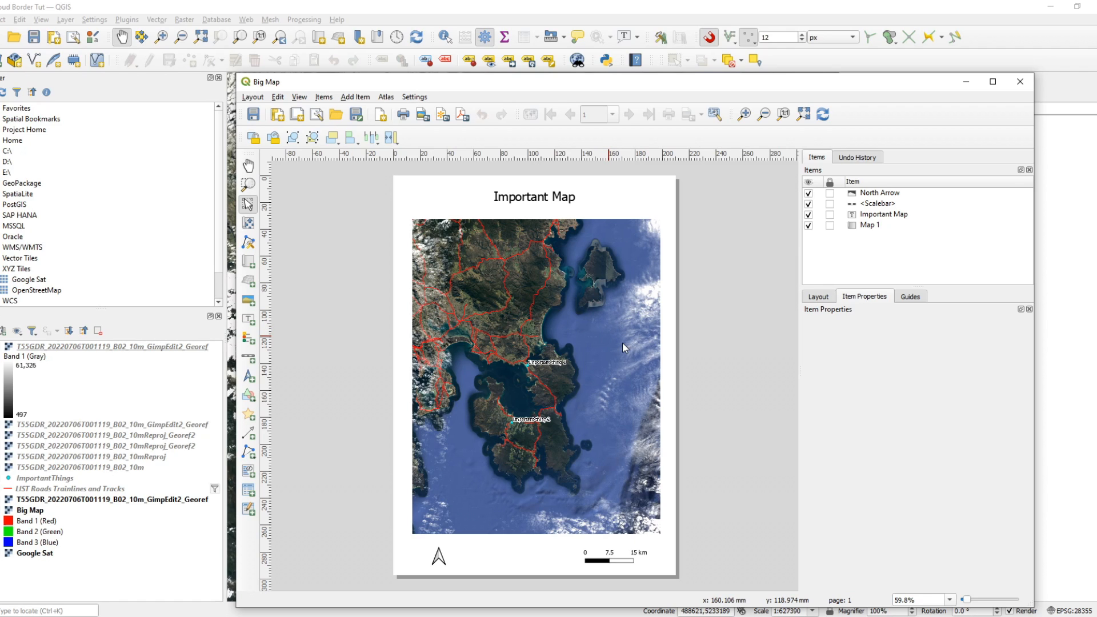
Save the project from the Big Map layout and choose to export the layout as PDF
{"action": "left_click", "coordinate": [253, 114]}
{"action": "left_click", "coordinate": [253, 97]}
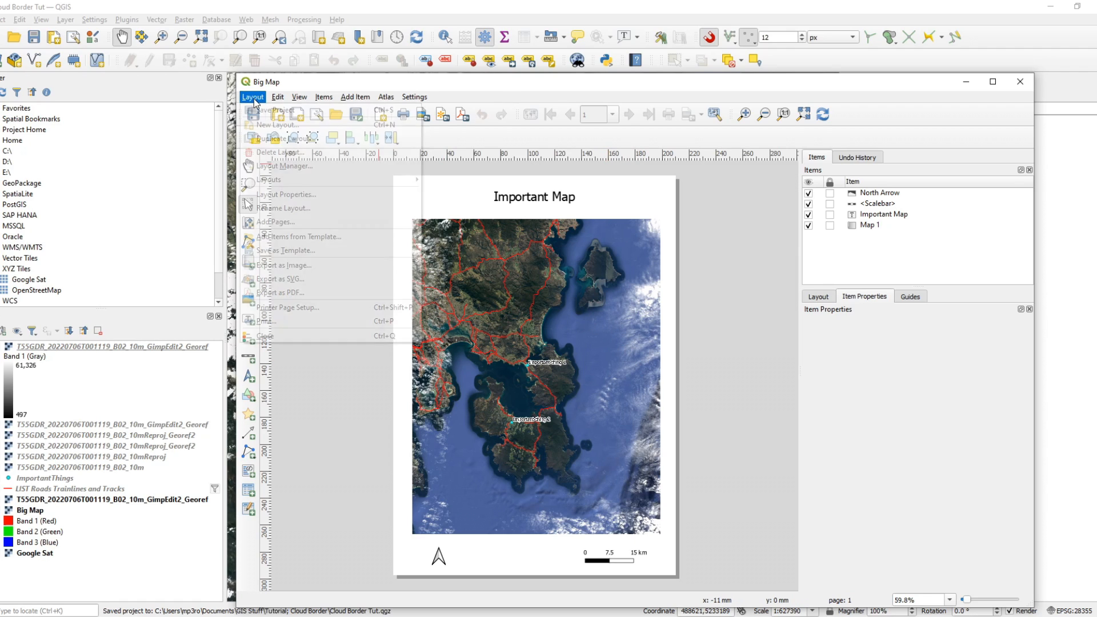
{"action": "left_click", "coordinate": [313, 294]}
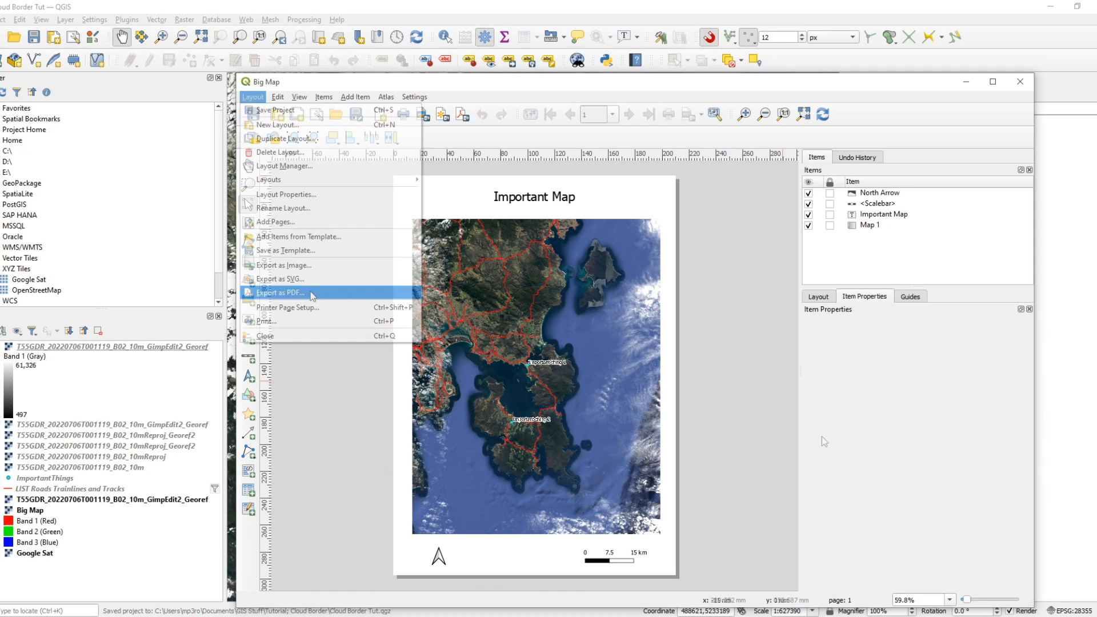
Narrow the Big Map layout window and move it aside to uncover part of the main map canvas
{"action": "left_click_drag", "start_coordinate": [232, 165], "coordinate": [456, 165]}
{"action": "left_click_drag", "start_coordinate": [509, 84], "coordinate": [569, 62]}
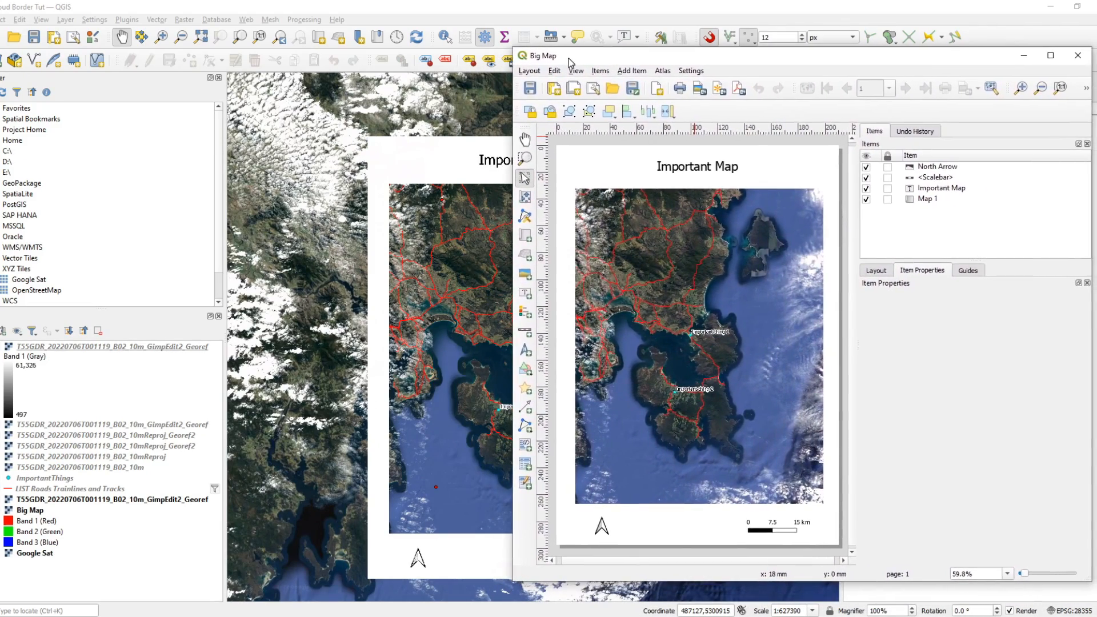